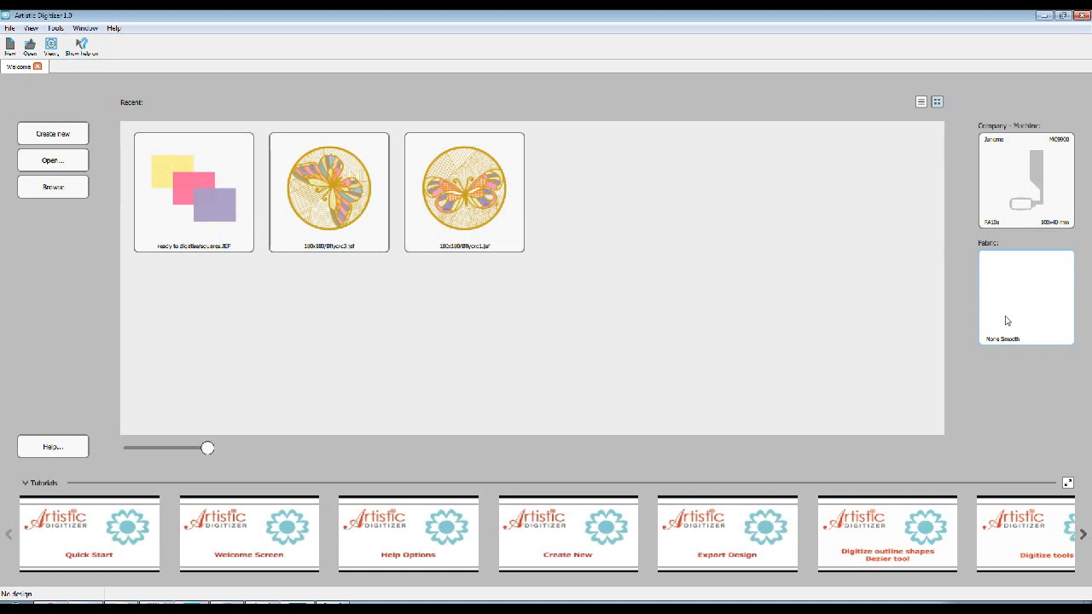
# Step: Open the company, machine and hoop selection from the welcome screen
pyautogui.click(989, 318)
pyautogui.click(1026, 187)
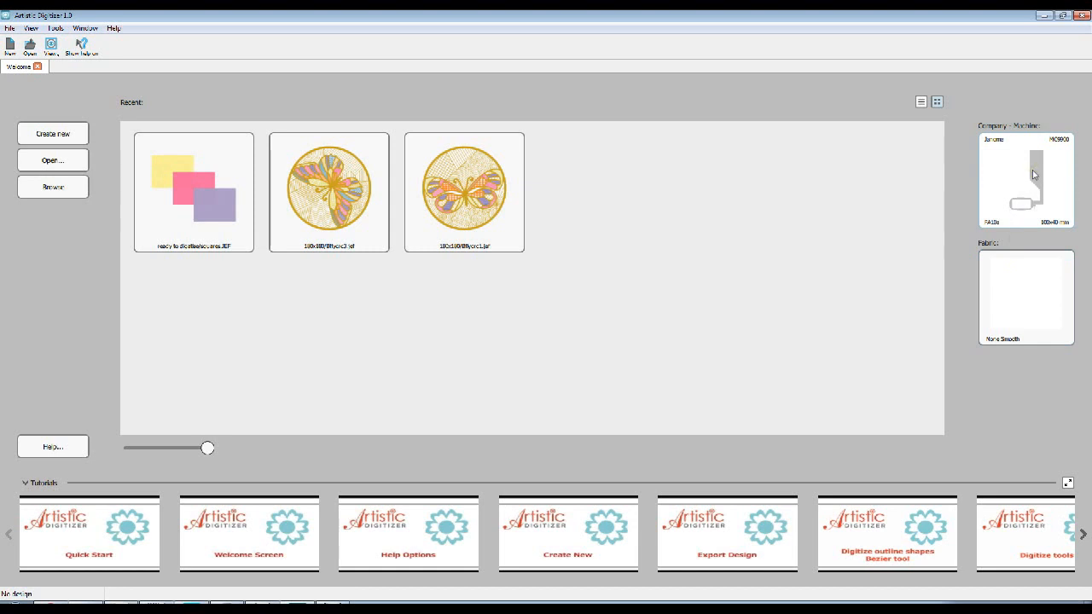
pyautogui.click(1020, 175)
pyautogui.click(1020, 176)
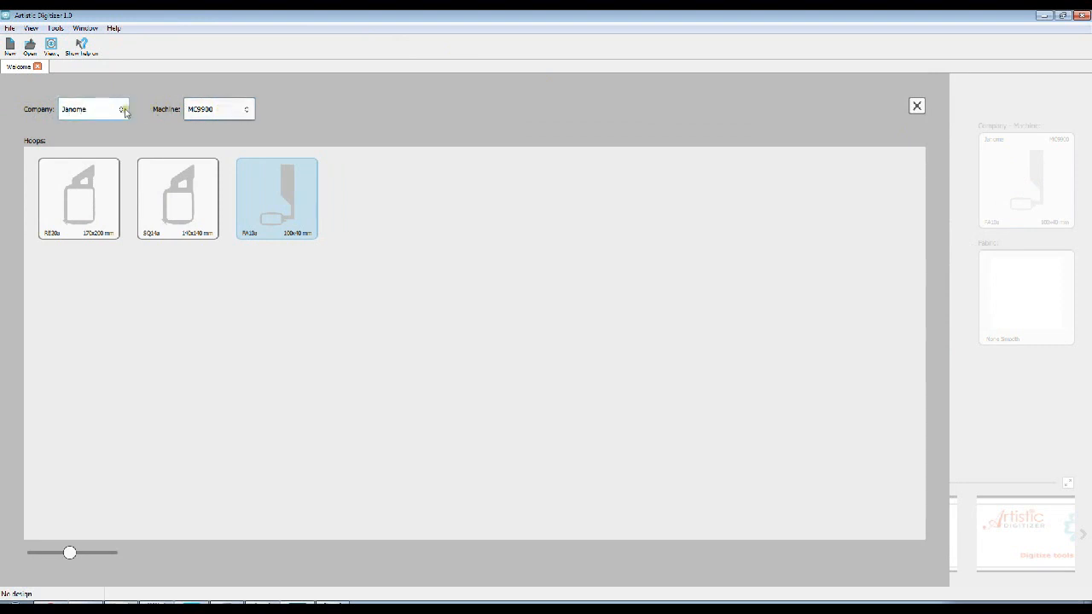
# Step: Look through the machine models and hoops offered for the companies Brother and Elna
pyautogui.click(96, 114)
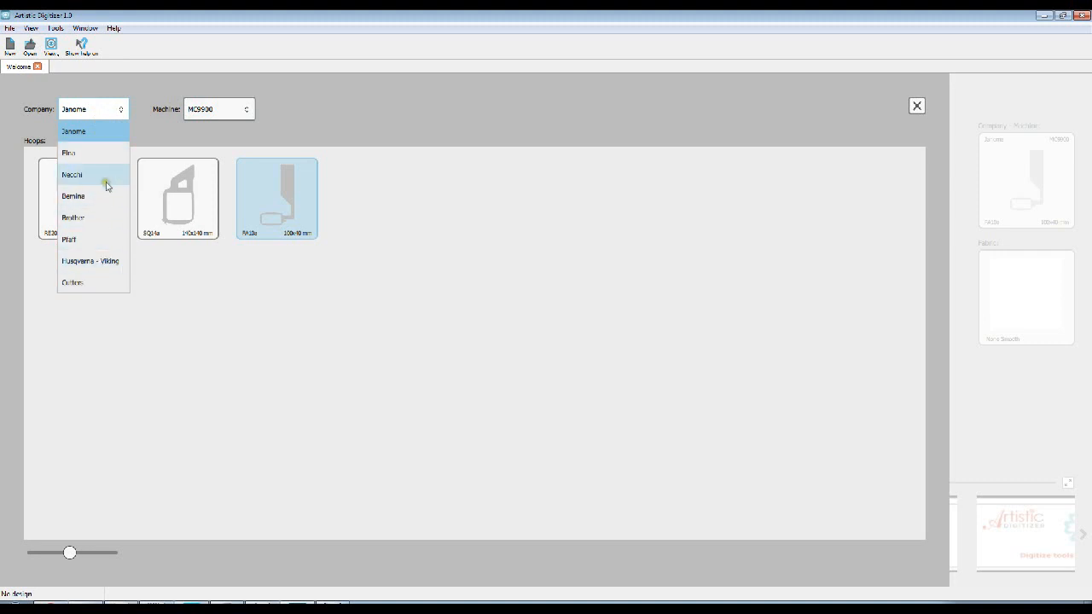
pyautogui.click(95, 219)
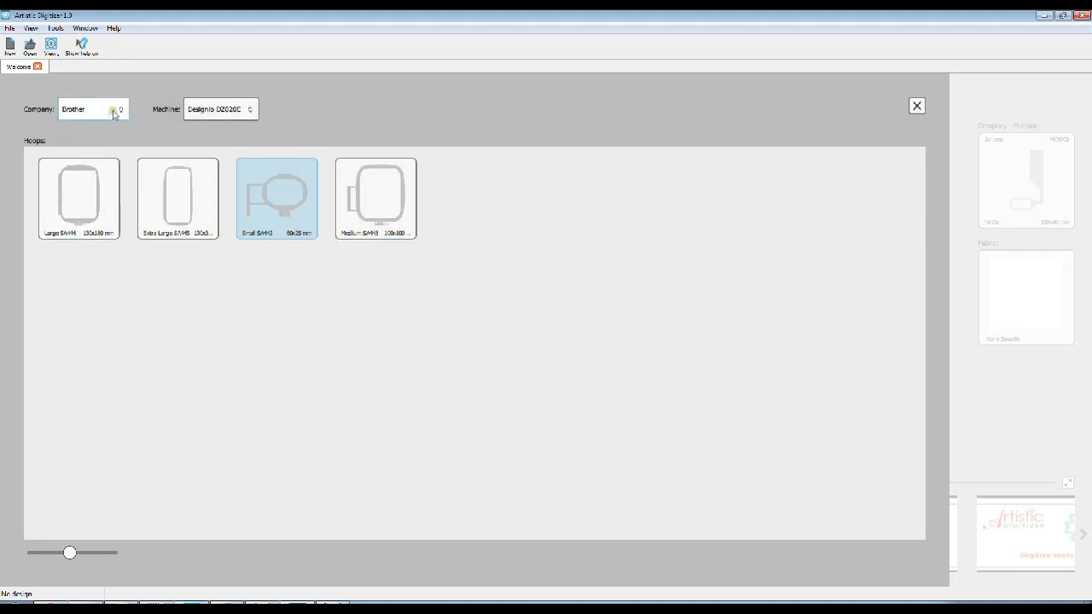
pyautogui.click(210, 110)
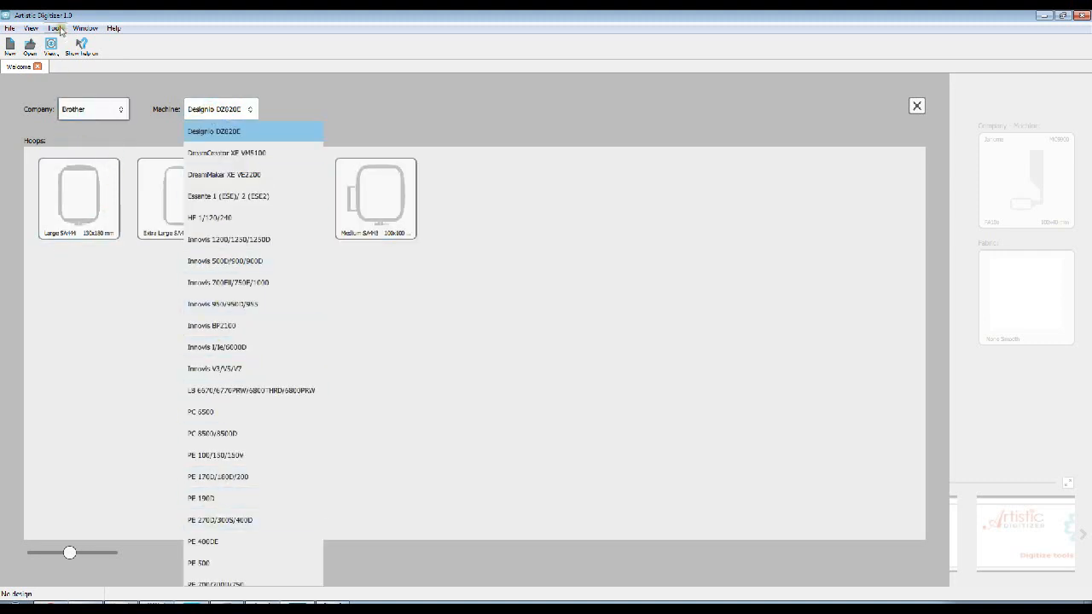
pyautogui.click(89, 107)
pyautogui.click(82, 151)
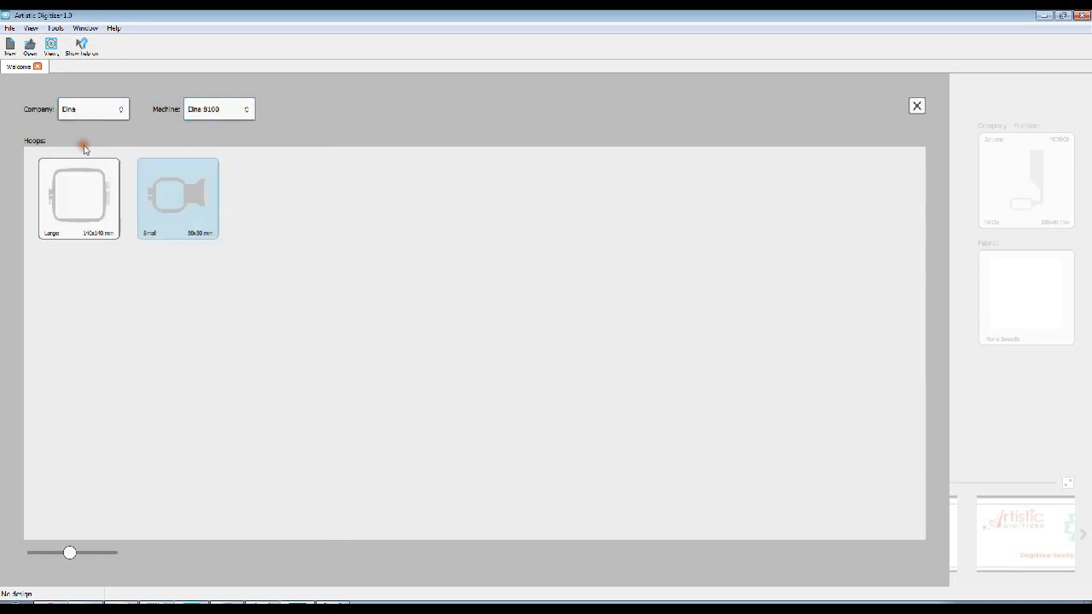
pyautogui.click(203, 109)
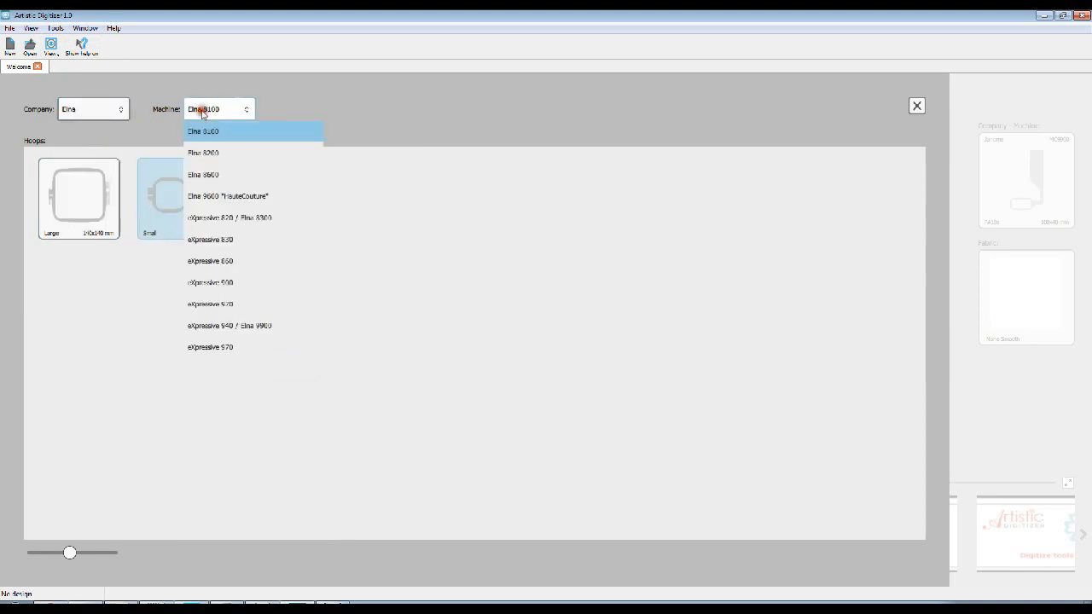
# Step: Set the company to Janome and choose the MC15000 from its list of machines
pyautogui.click(75, 113)
pyautogui.click(75, 132)
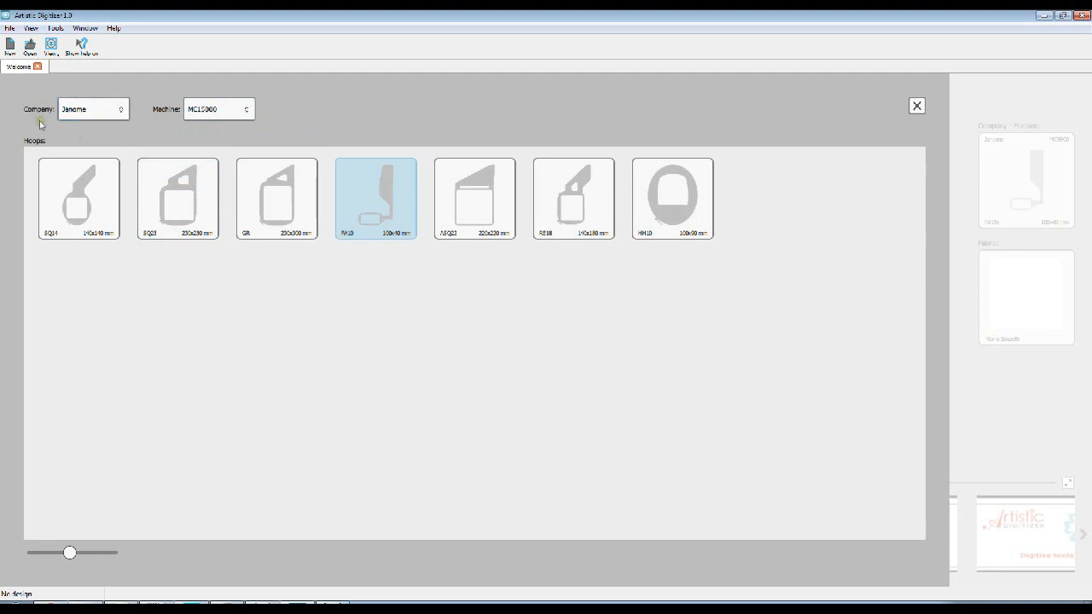
pyautogui.click(194, 112)
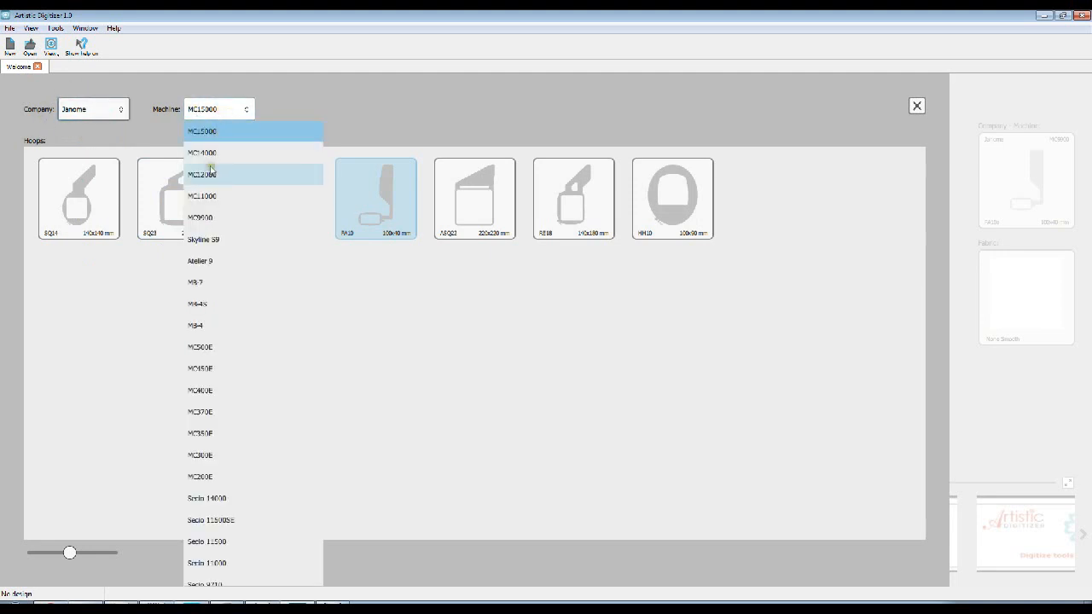
pyautogui.scroll(-7, 278, 459)
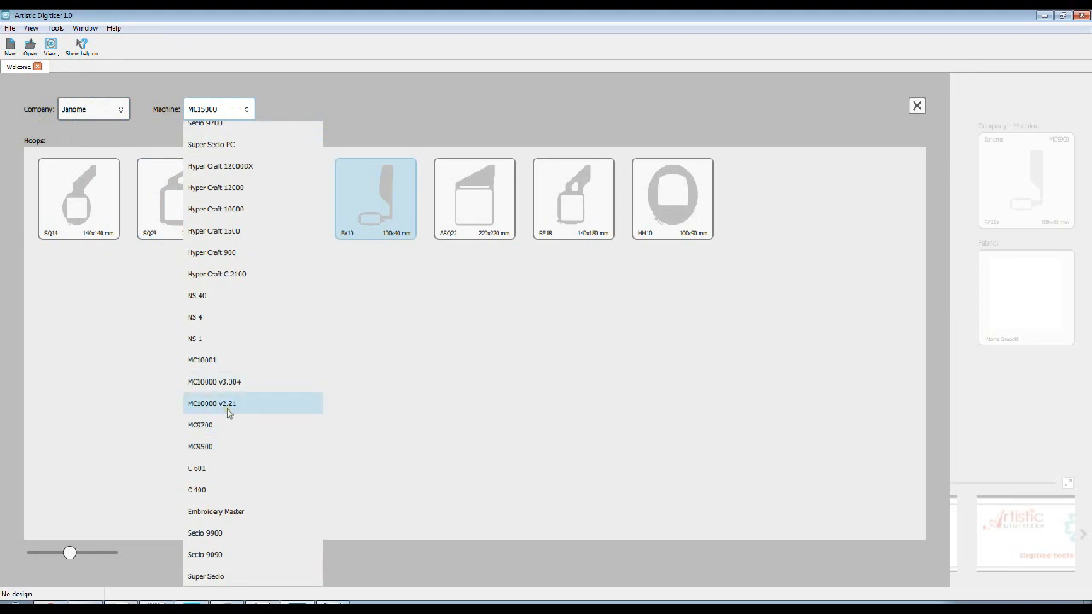
pyautogui.scroll(7, 230, 405)
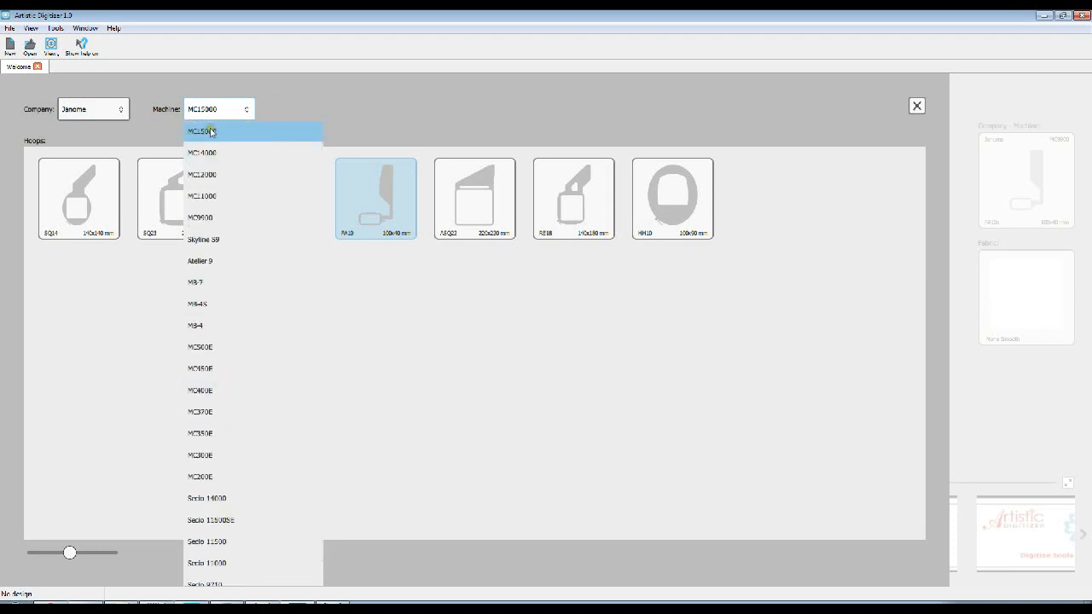
pyautogui.click(210, 131)
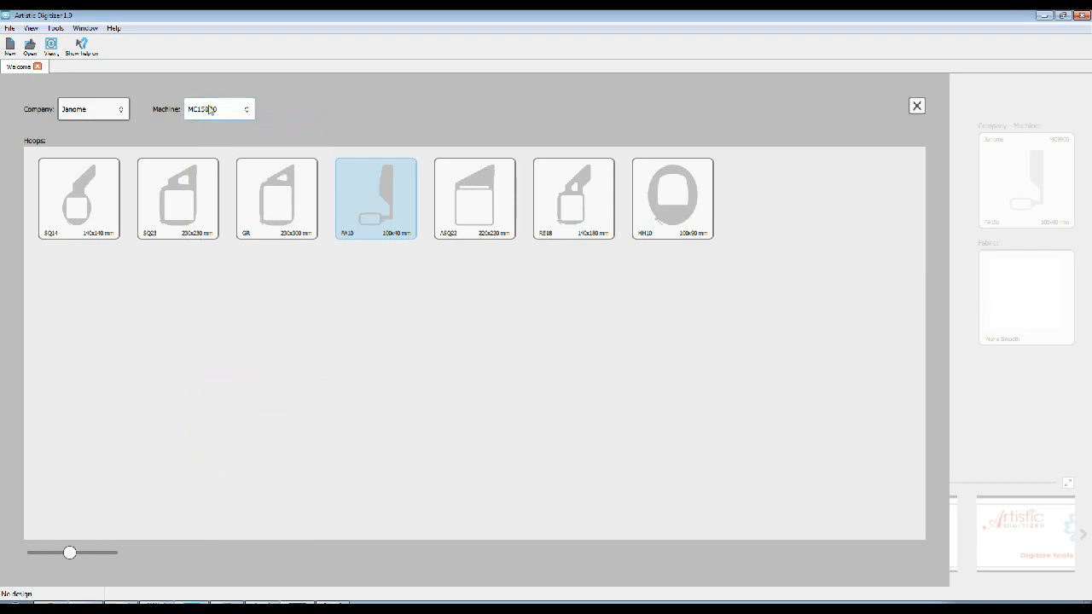
# Step: Check the hoops offered for the MC11000, then choose the SQ23 230x230 mm hoop for the Janome MC15000
pyautogui.click(210, 109)
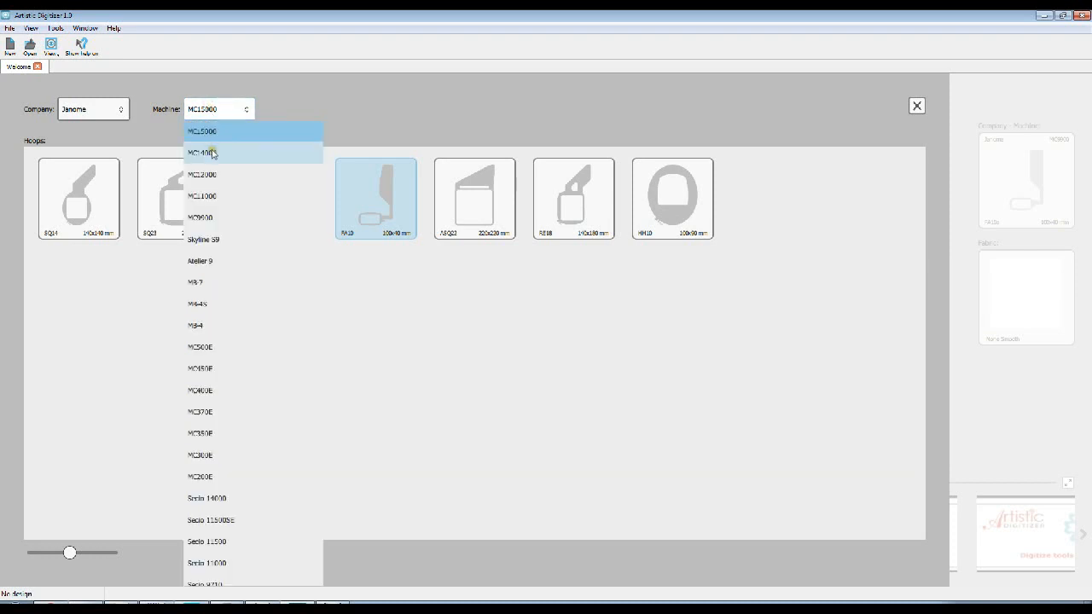
pyautogui.click(210, 195)
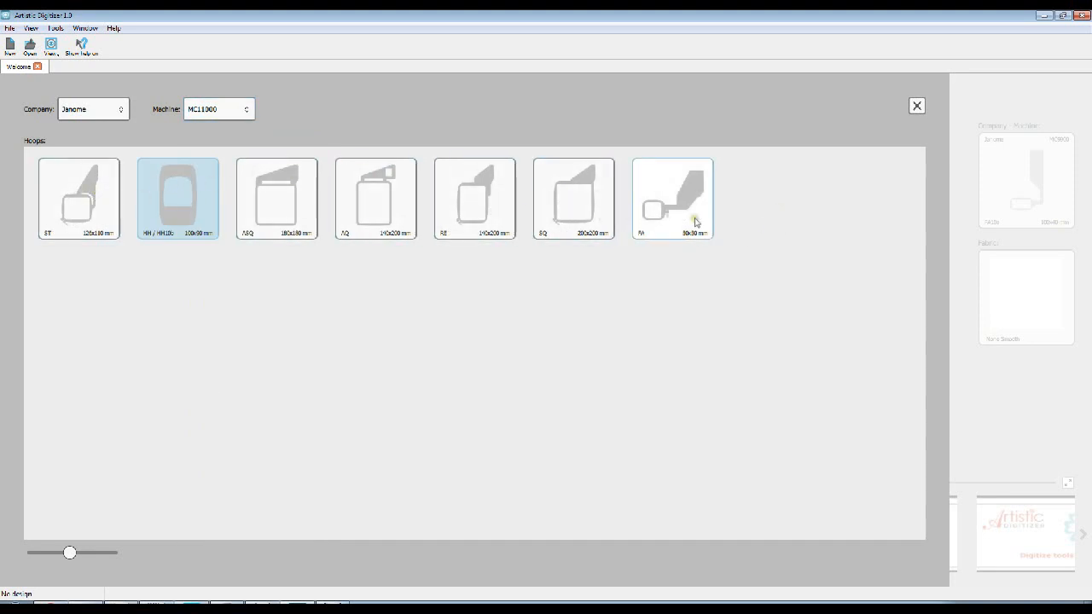
pyautogui.click(216, 114)
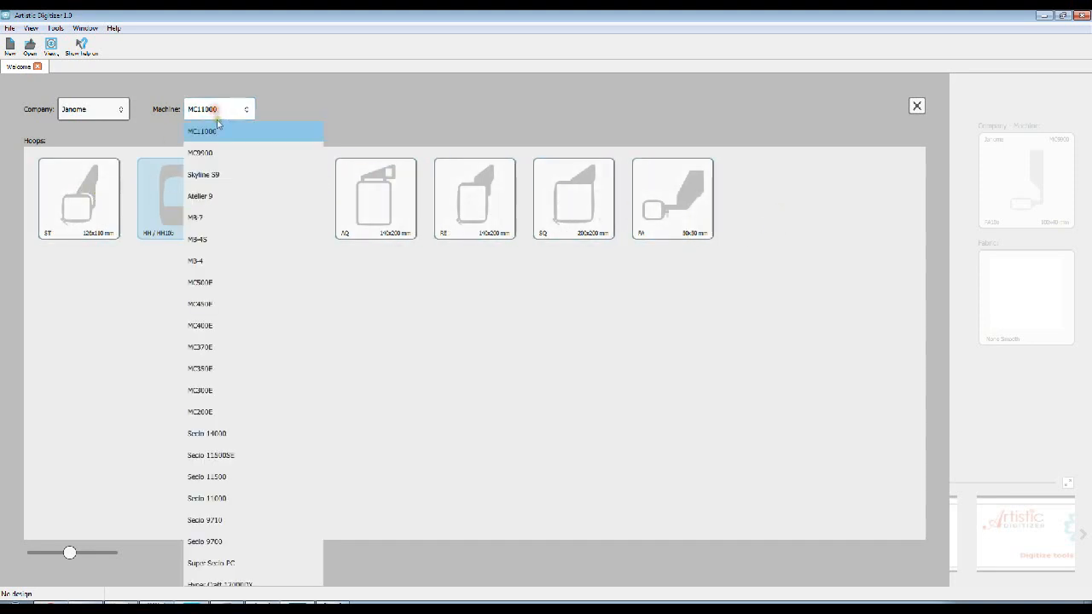
pyautogui.click(228, 136)
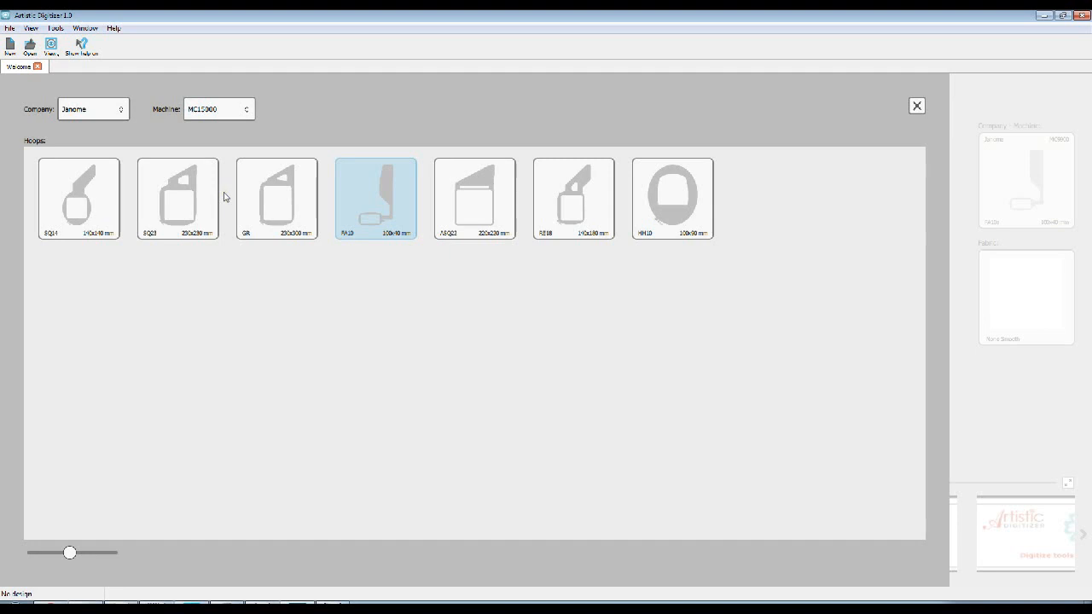
pyautogui.click(173, 193)
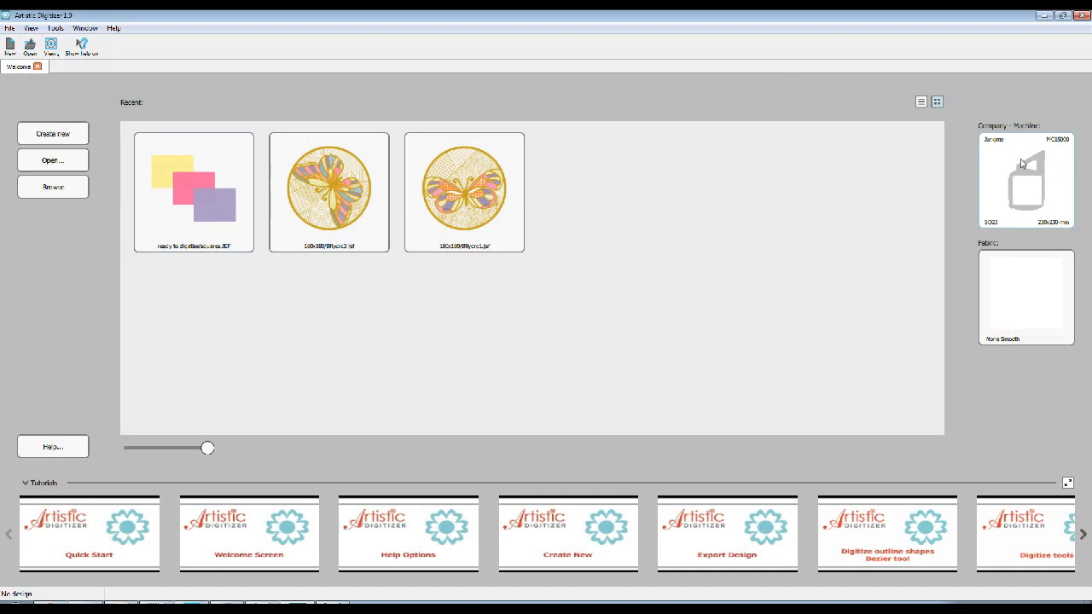
# Step: Browse the fabrics in the Smooth embroidery category and confirm None Smooth as the fabric
pyautogui.click(1037, 305)
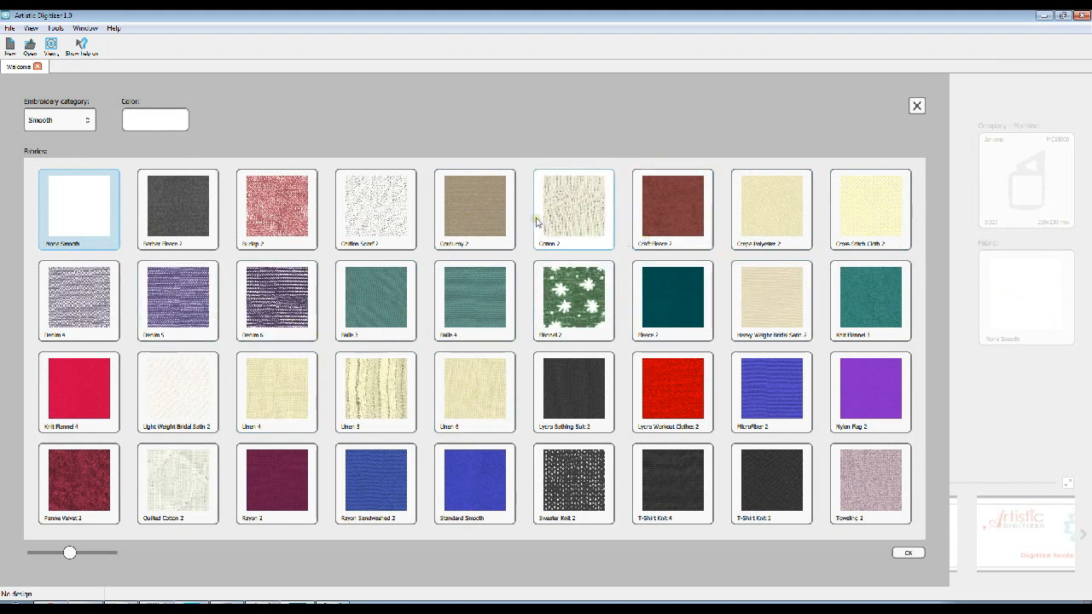
pyautogui.scroll(-3, 537, 222)
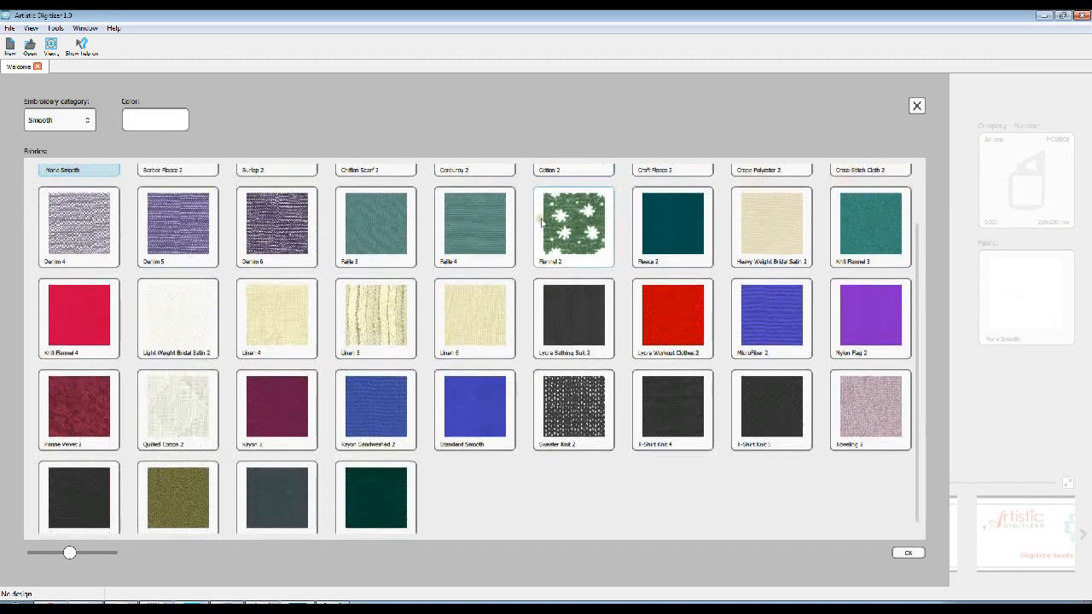
pyautogui.scroll(3, 550, 226)
pyautogui.scroll(-3, 550, 226)
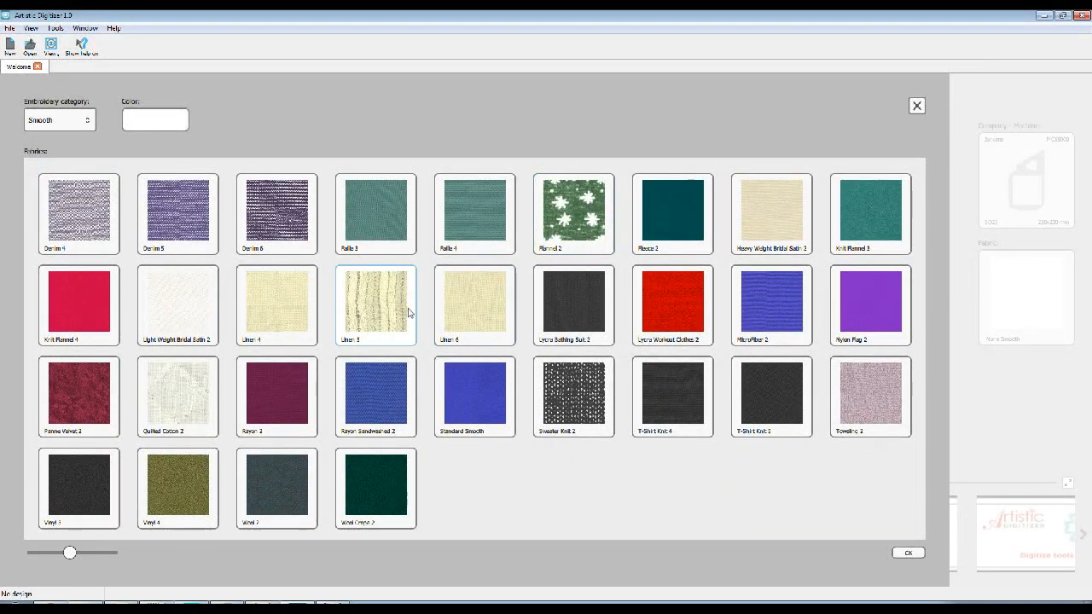
pyautogui.scroll(3, 384, 281)
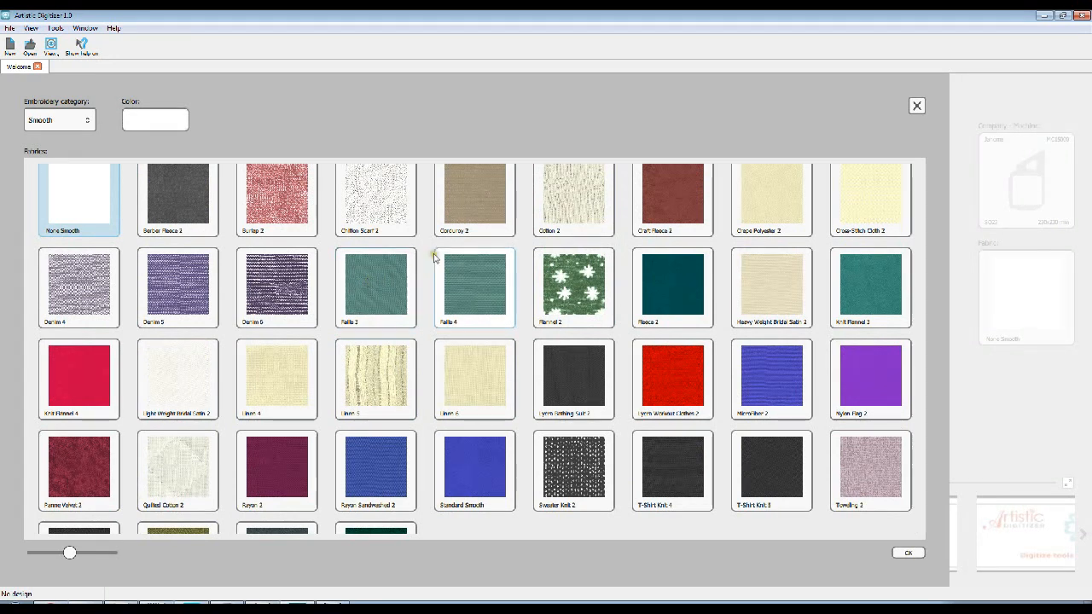
pyautogui.scroll(1, 435, 256)
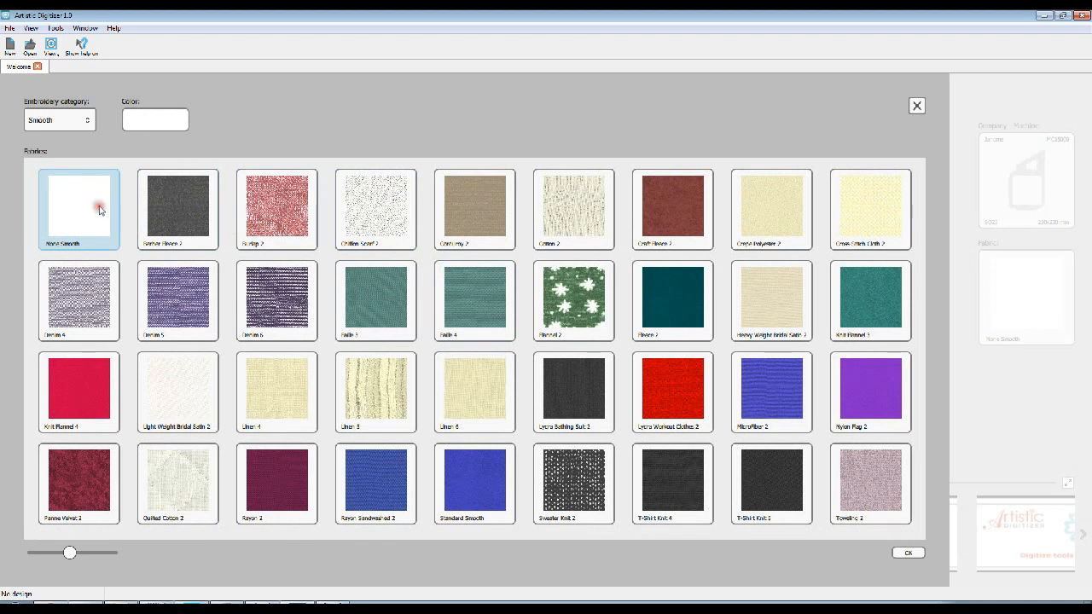
pyautogui.click(909, 552)
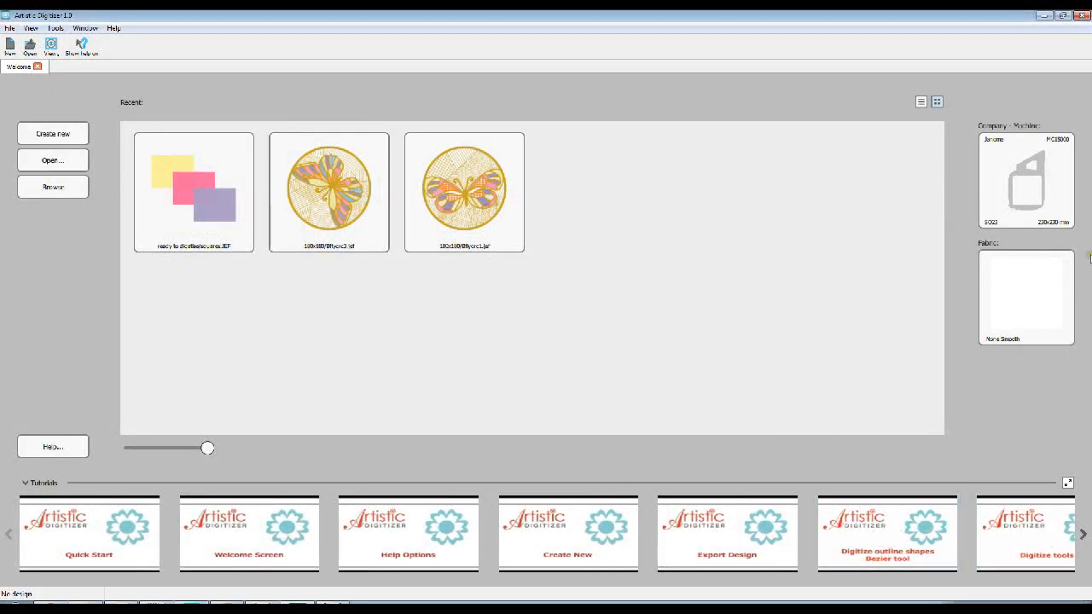
pyautogui.click(734, 282)
# Step: Start opening a design and browse on Local Disk (C:) to cds ready for copying, Antique Sewing Machines, jef, 5x8
pyautogui.click(52, 163)
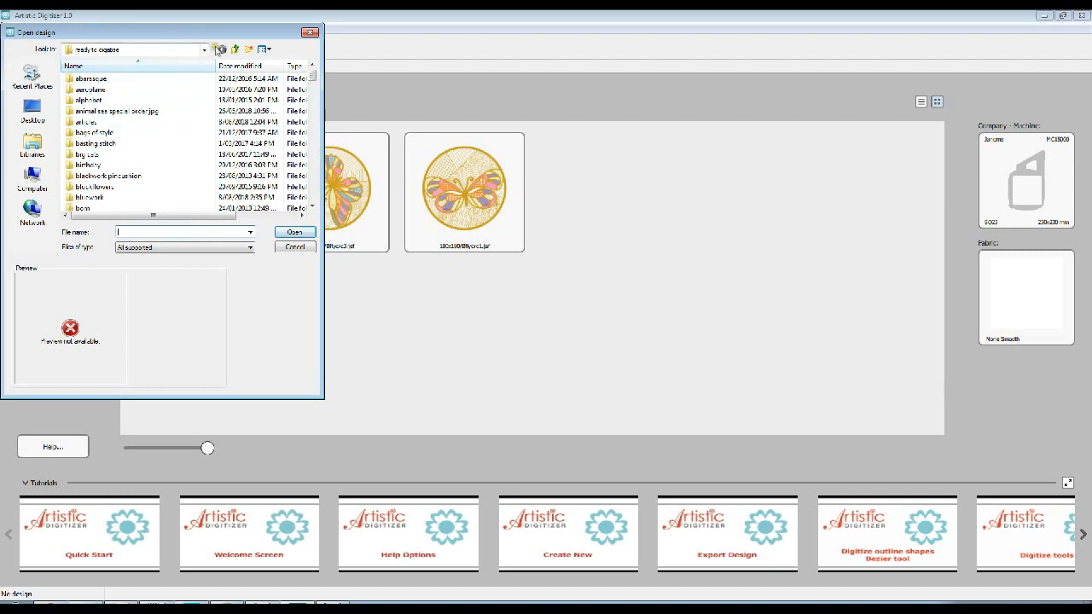
pyautogui.click(205, 49)
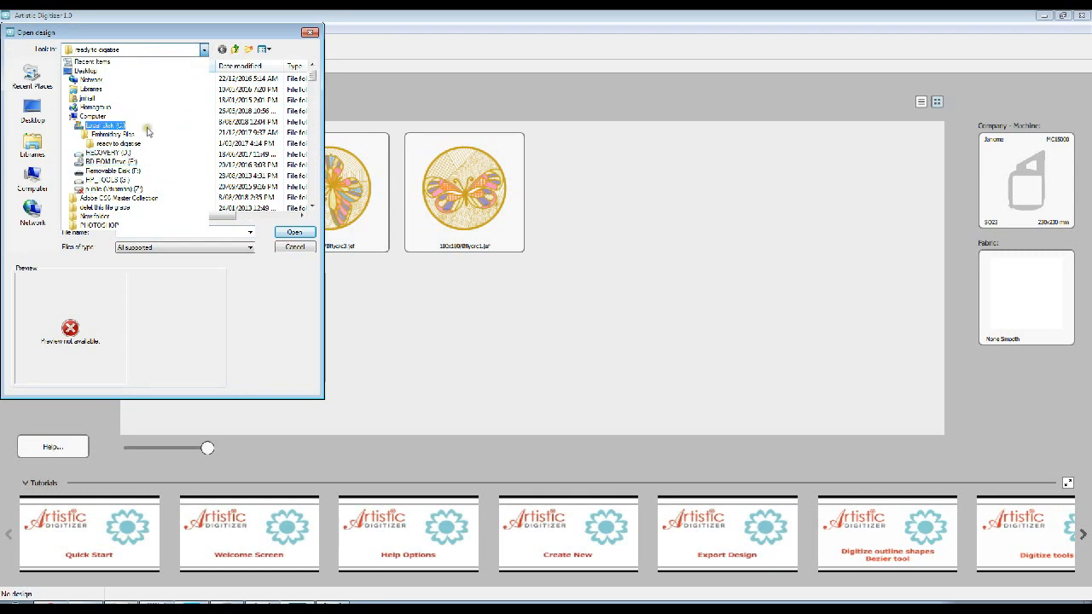
pyautogui.click(147, 128)
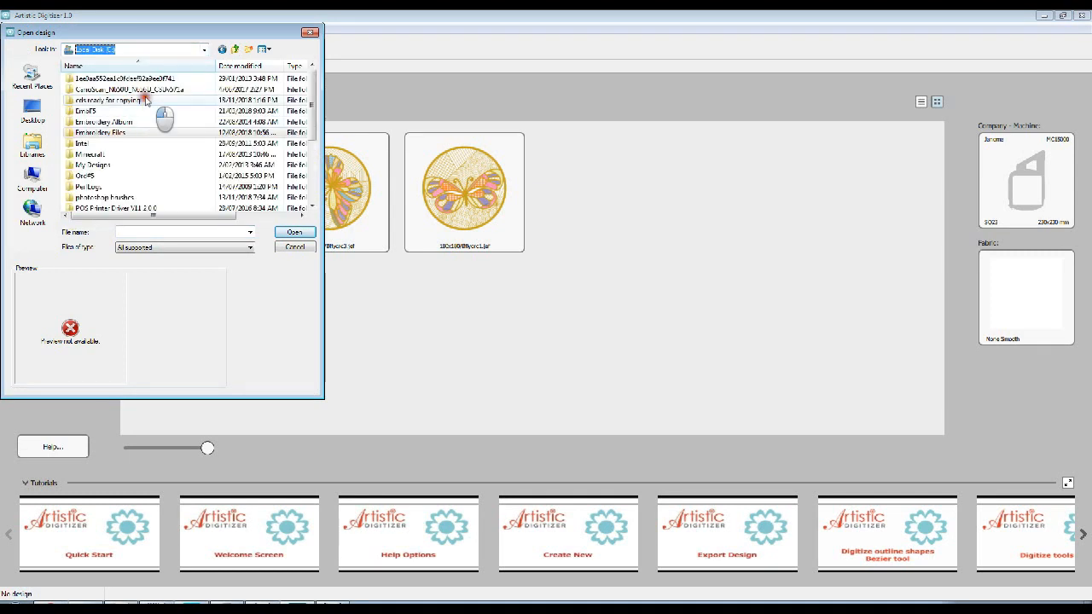
pyautogui.doubleClick(147, 100)
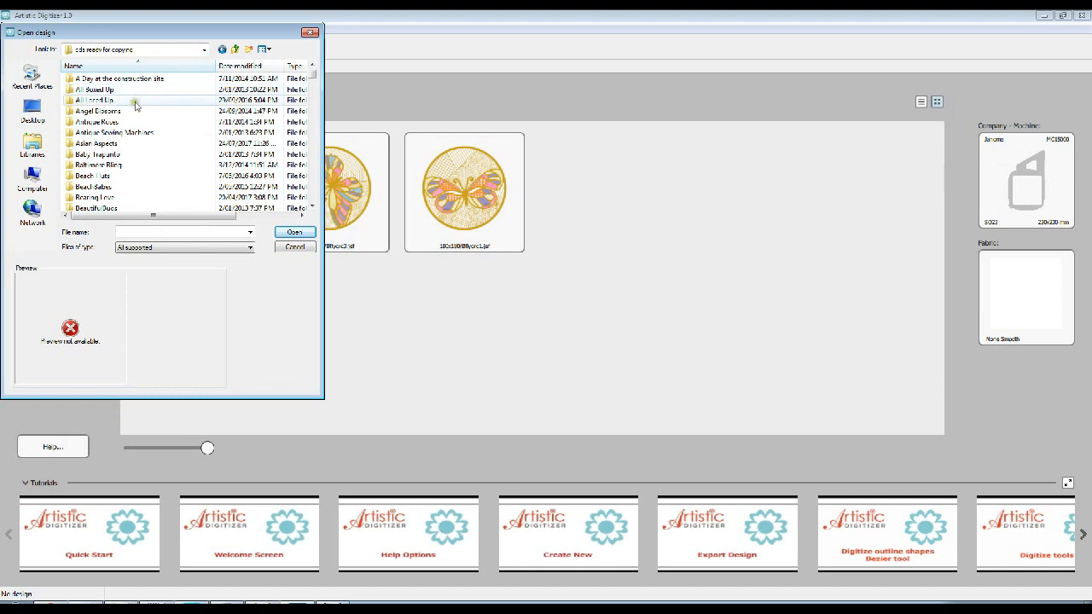
pyautogui.doubleClick(133, 134)
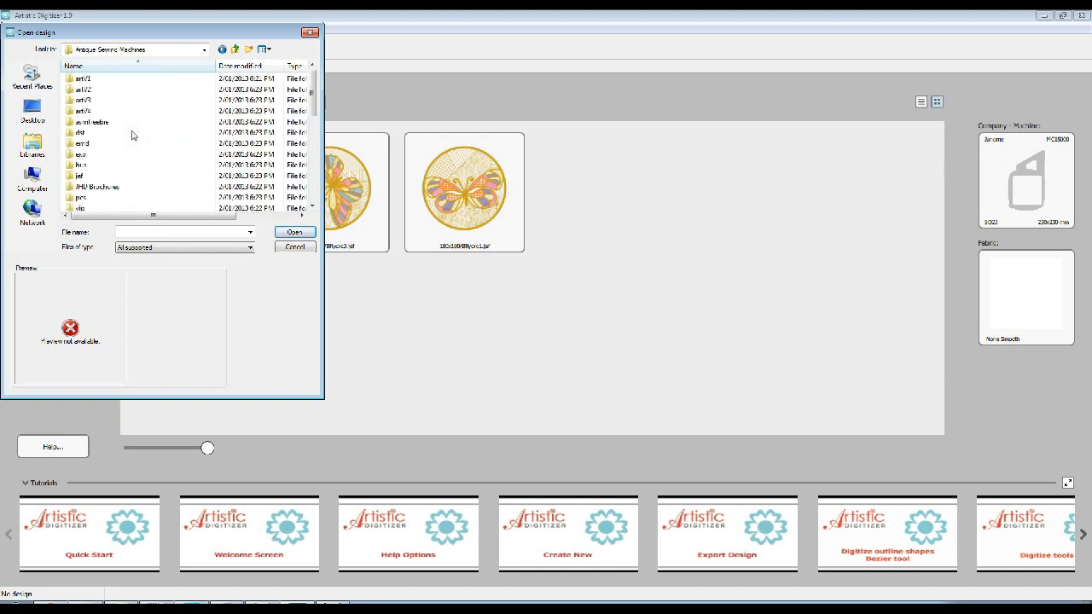
pyautogui.doubleClick(109, 174)
pyautogui.doubleClick(99, 79)
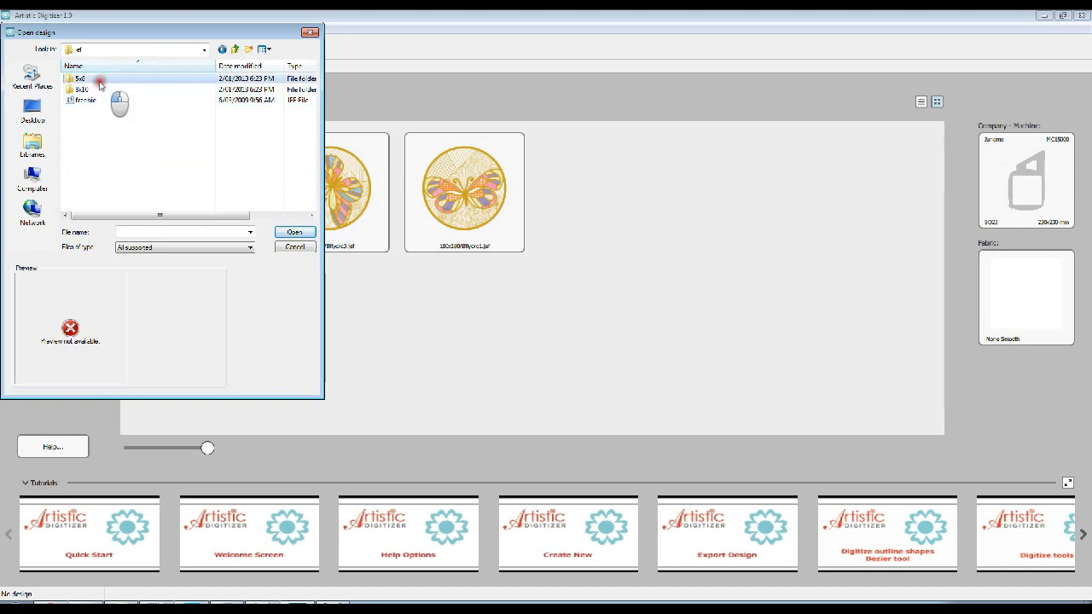
# Step: Preview Design6 and open the Design8 JEF file from the 5x8 folder
pyautogui.click(92, 133)
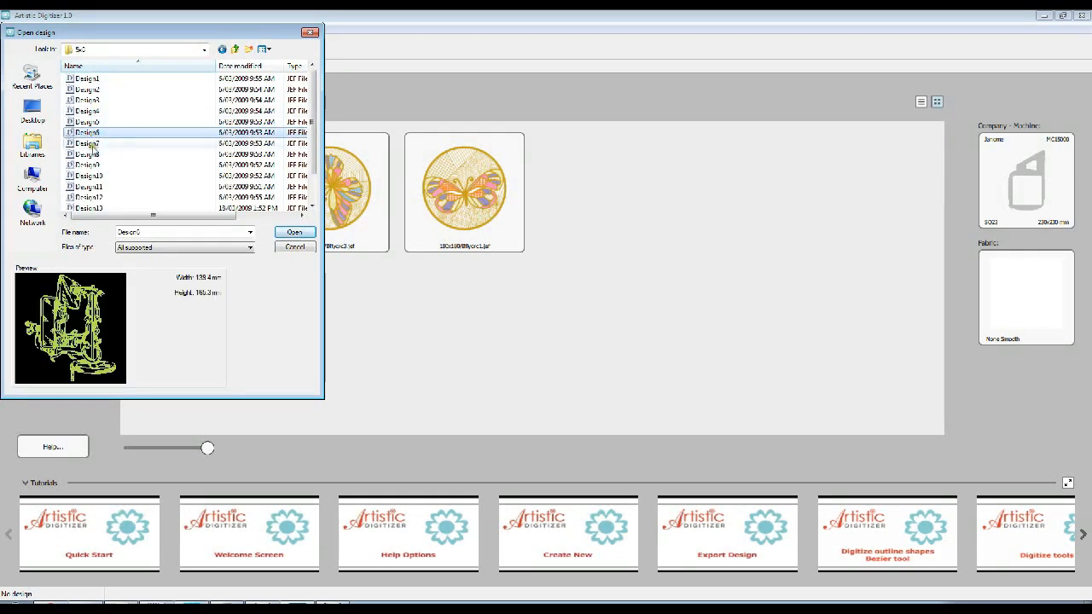
pyautogui.click(92, 155)
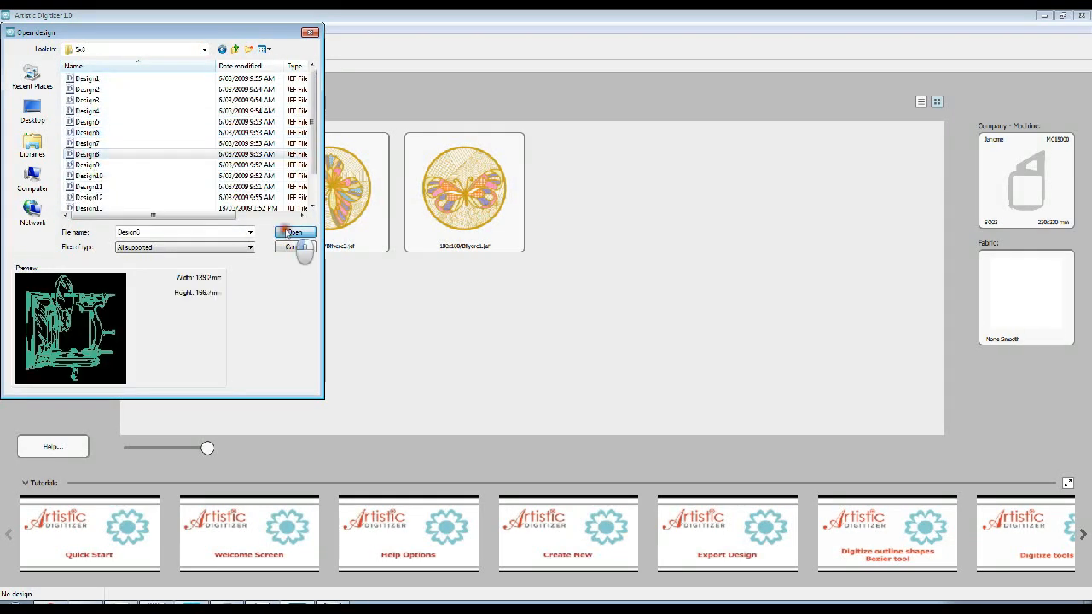
pyautogui.click(291, 233)
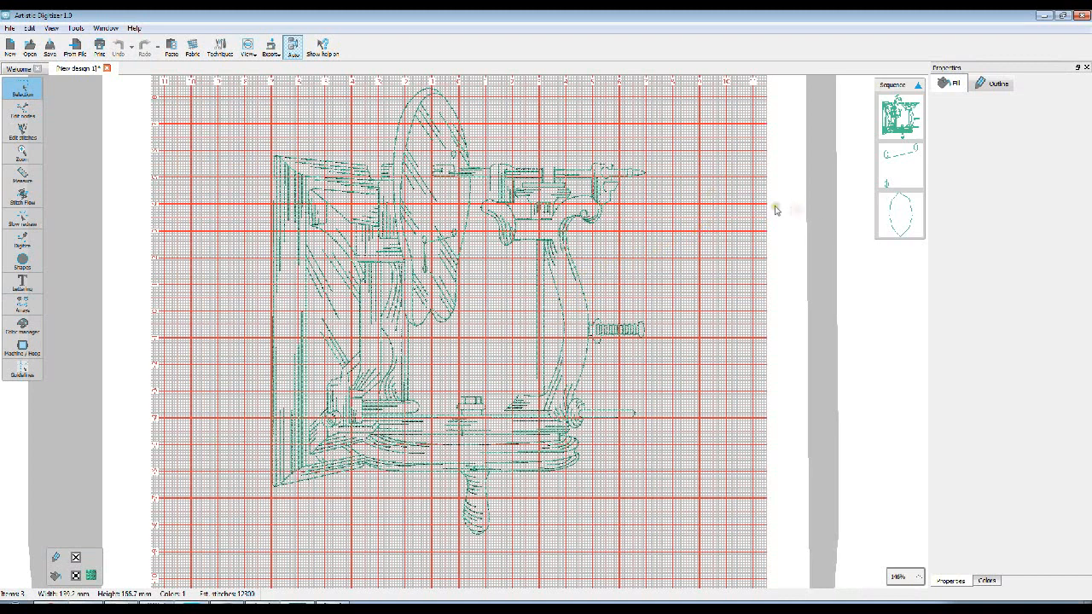
# Step: Examine the opened sewing machine design and its position in the hoop at several zoom levels
pyautogui.hscroll(3, 775, 210)
pyautogui.hscroll(-4, 776, 210)
pyautogui.scroll(-5, 777, 211)
pyautogui.scroll(6, 776, 210)
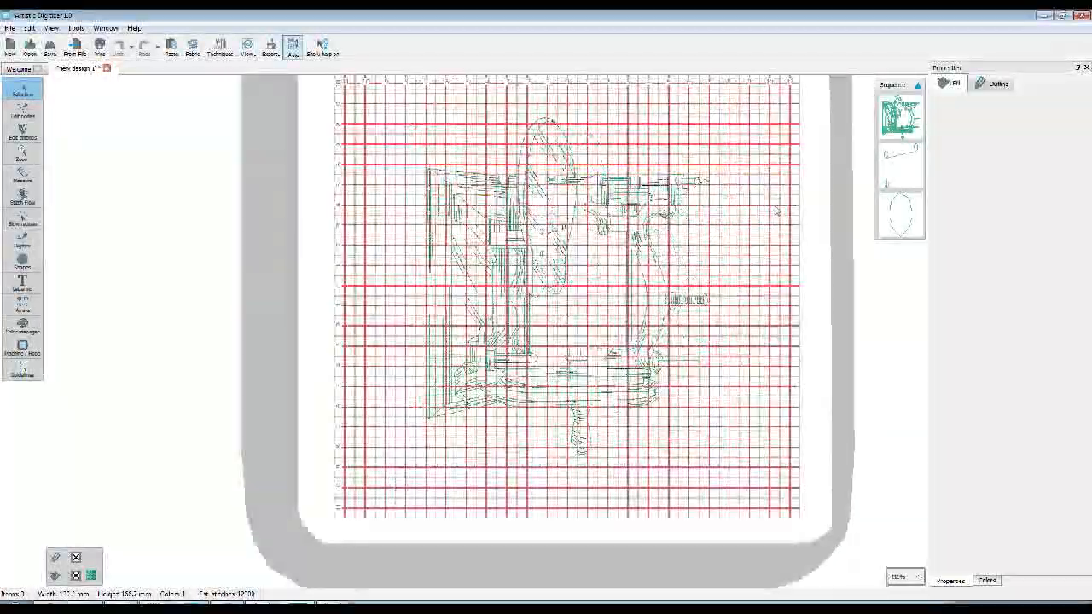
pyautogui.scroll(-3, 777, 211)
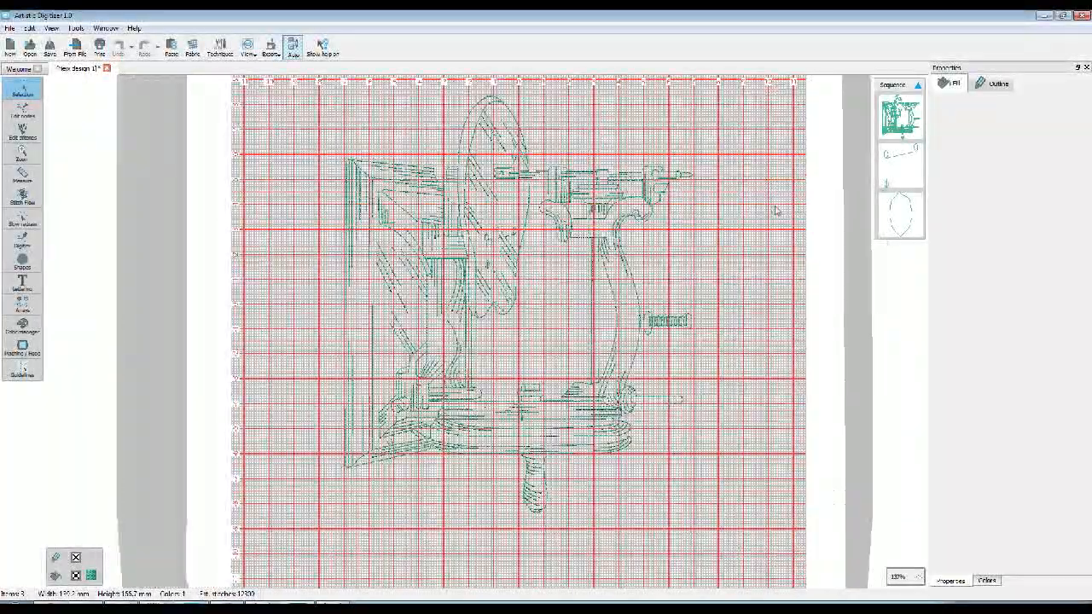
pyautogui.scroll(4, 777, 211)
pyautogui.scroll(-3, 775, 209)
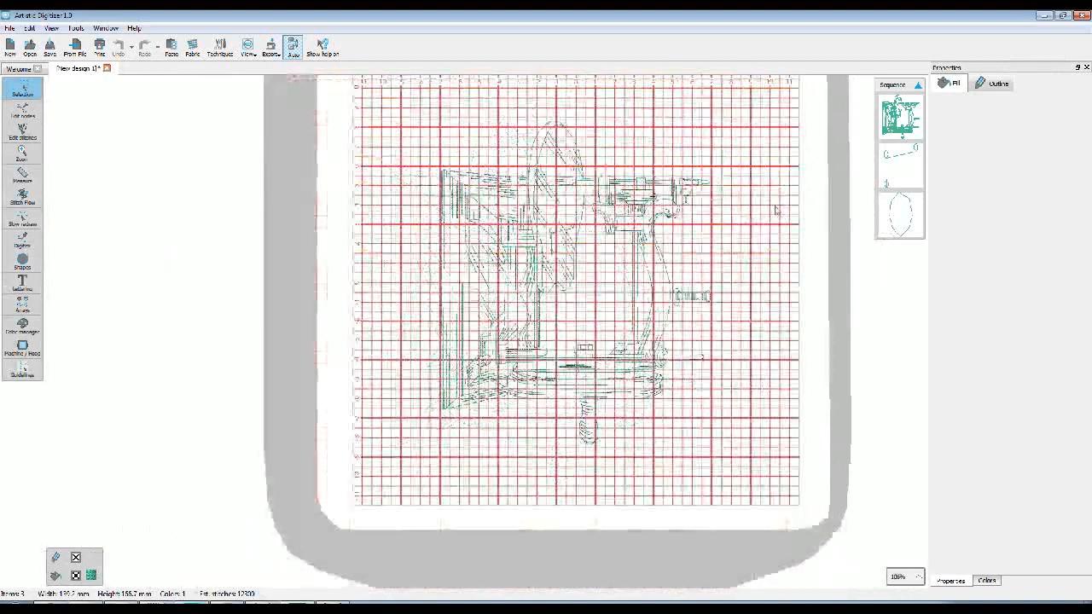
# Step: Enlarge the sewing machine design to inspect its stitch lines, and reduce the view until the whole hoop shows
pyautogui.scroll(2, 776, 210)
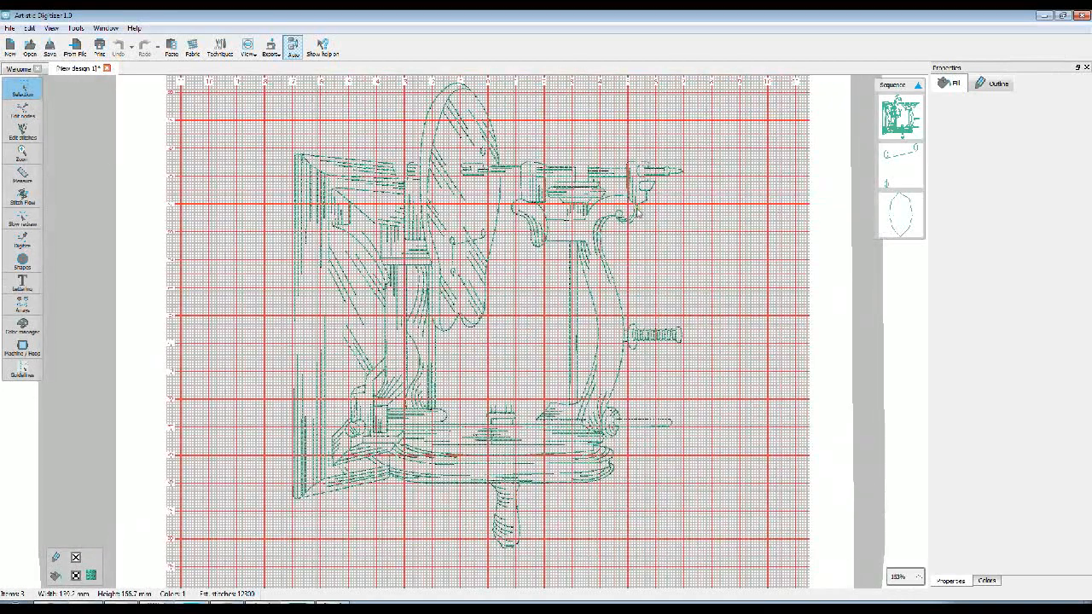
pyautogui.scroll(-3, 633, 210)
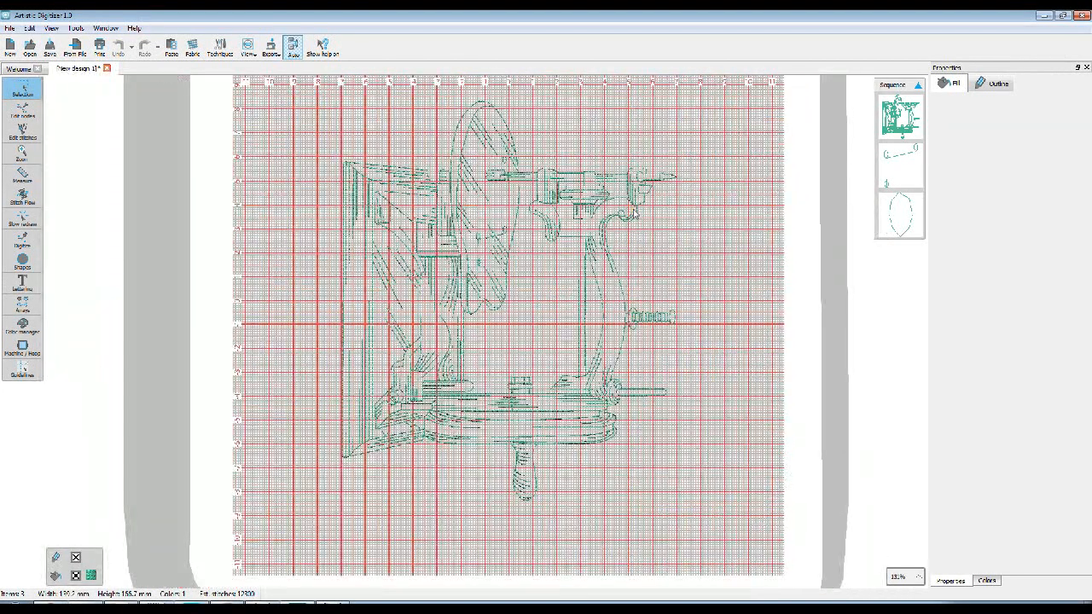
pyautogui.scroll(2, 633, 210)
pyautogui.scroll(1, 633, 210)
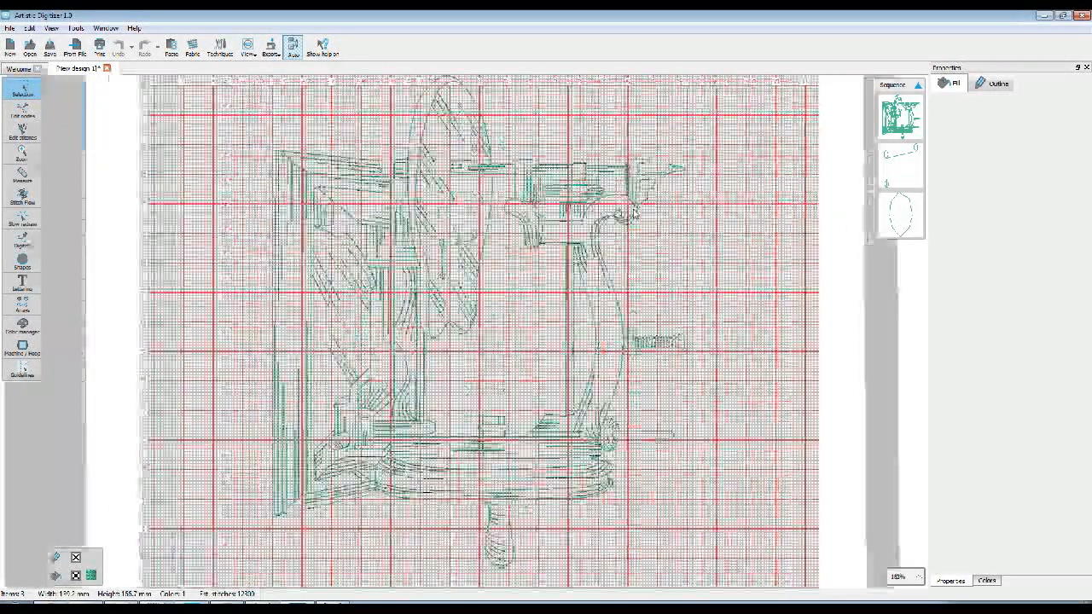
pyautogui.scroll(-1, 633, 210)
pyautogui.scroll(-1, 633, 210)
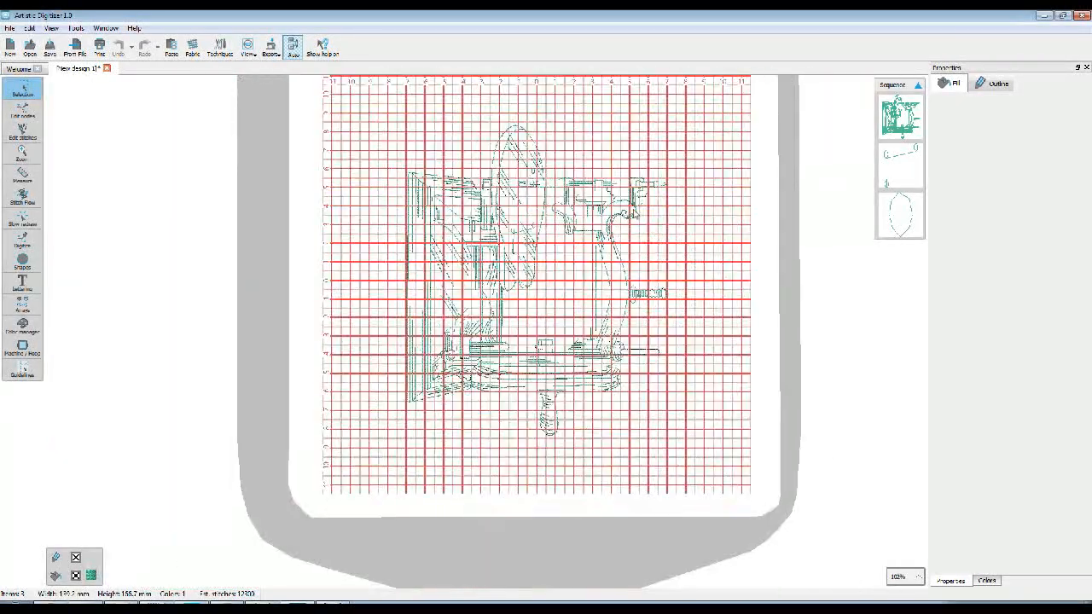
pyautogui.scroll(1, 696, 292)
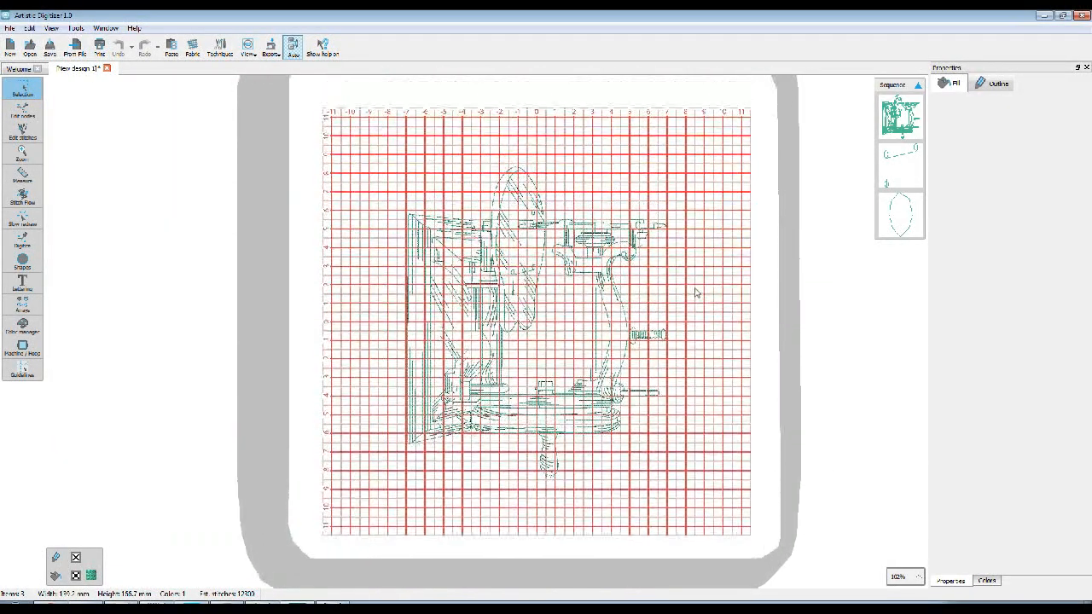
pyautogui.scroll(1, 696, 292)
pyautogui.scroll(-2, 696, 292)
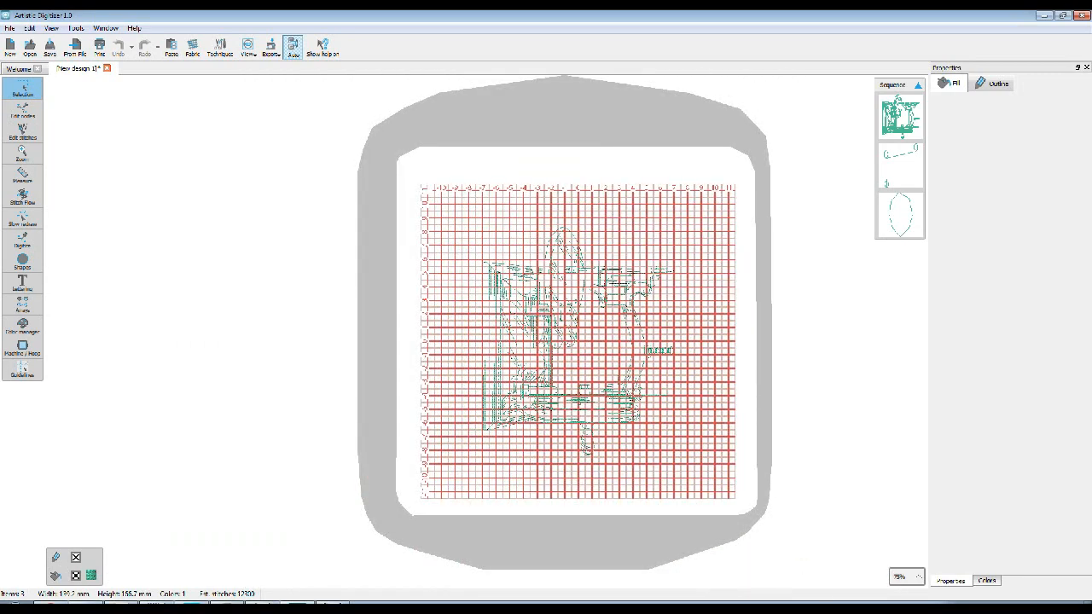
# Step: View the design at the preset zoom levels 200%, 50% and 75%
pyautogui.click(917, 577)
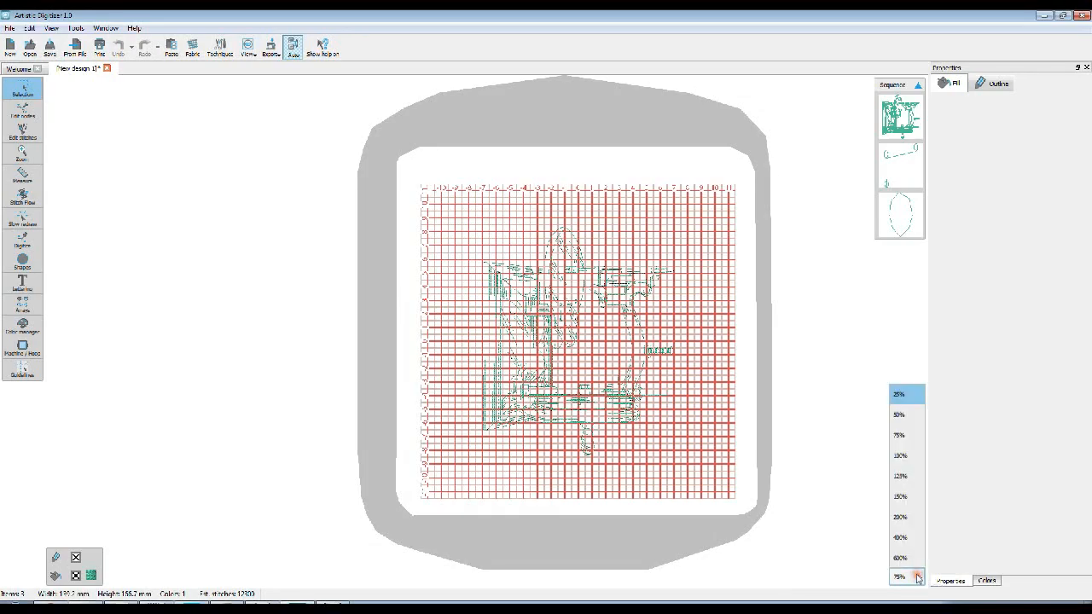
pyautogui.click(906, 517)
pyautogui.click(916, 577)
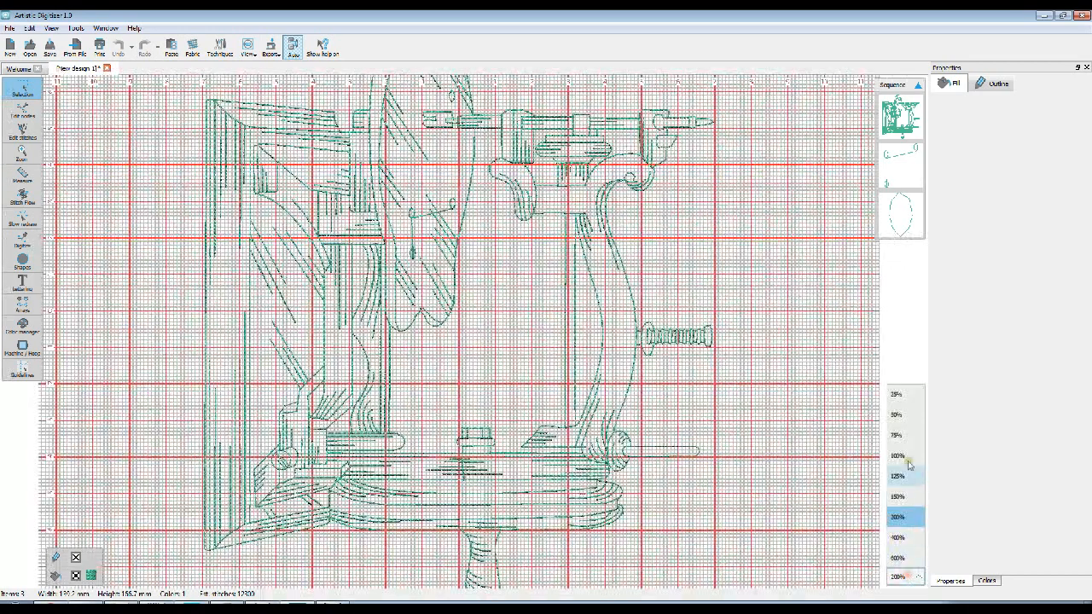
pyautogui.click(910, 416)
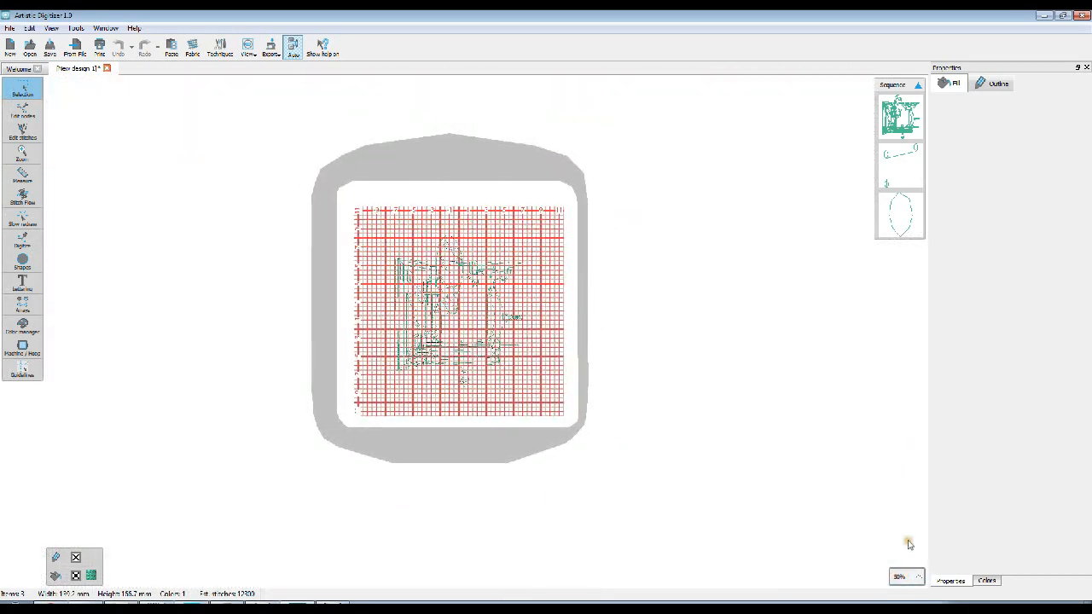
pyautogui.click(910, 578)
pyautogui.click(913, 433)
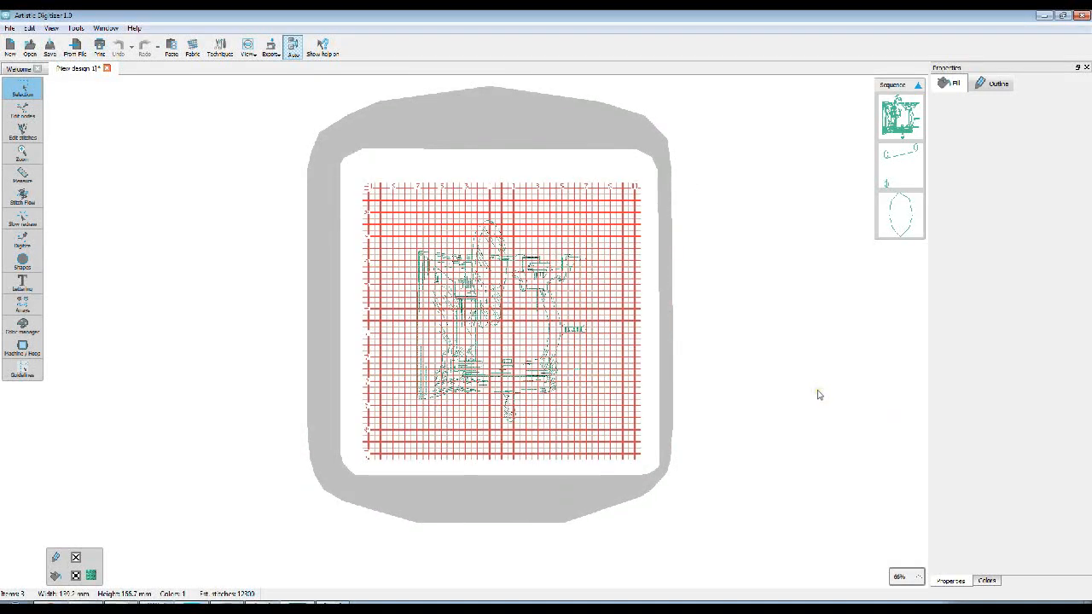
# Step: Examine the enlarged design by panning horizontally and vertically across the machine drawing and the hoop's edges
pyautogui.scroll(3, 818, 397)
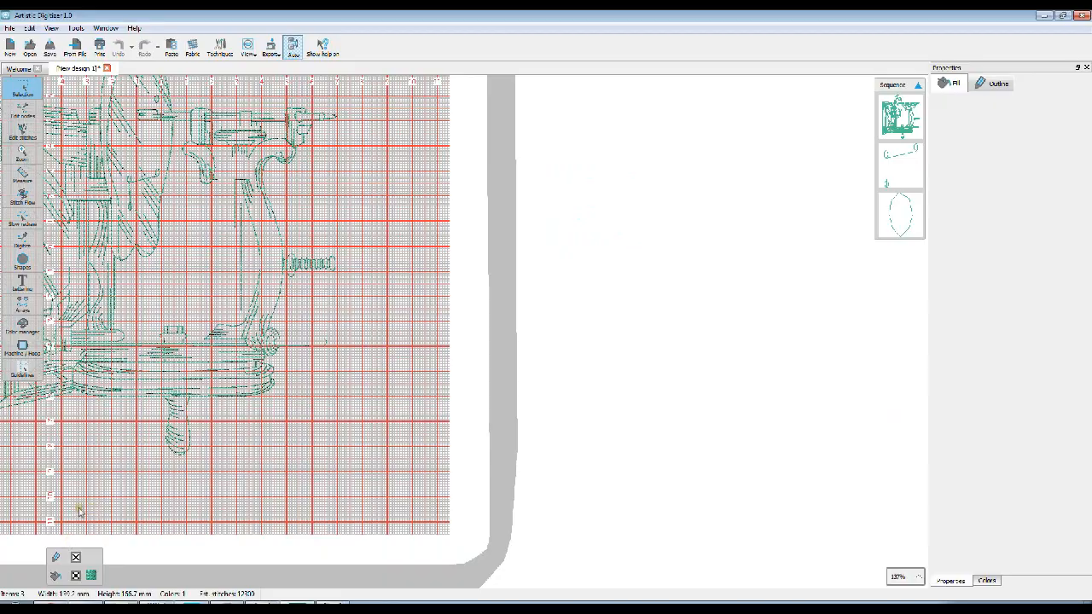
pyautogui.scroll(-2, 361, 285)
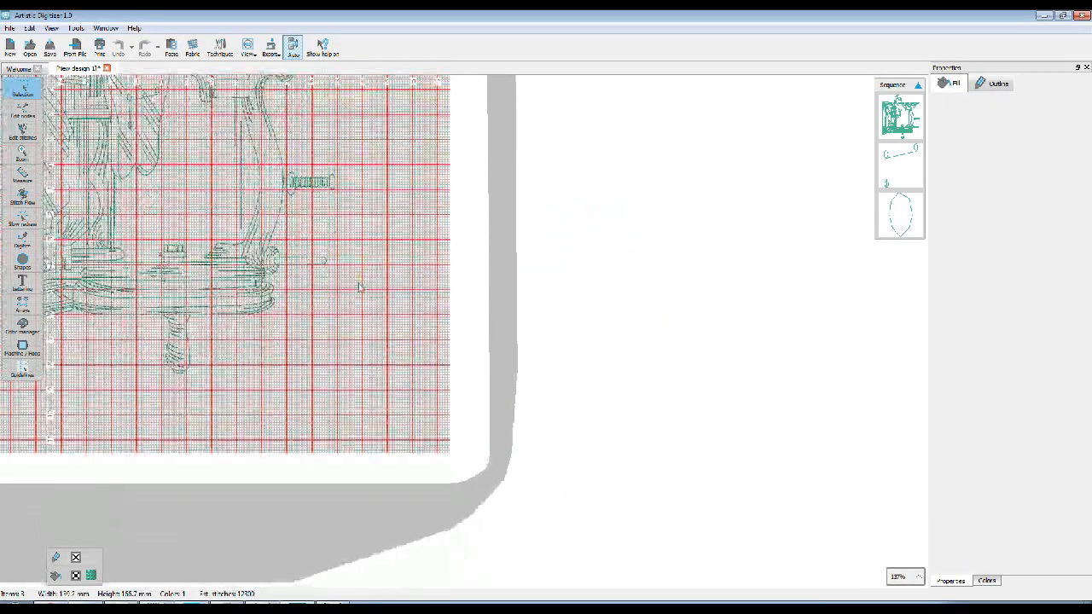
pyautogui.scroll(1, 360, 285)
pyautogui.hscroll(3, 291, 315)
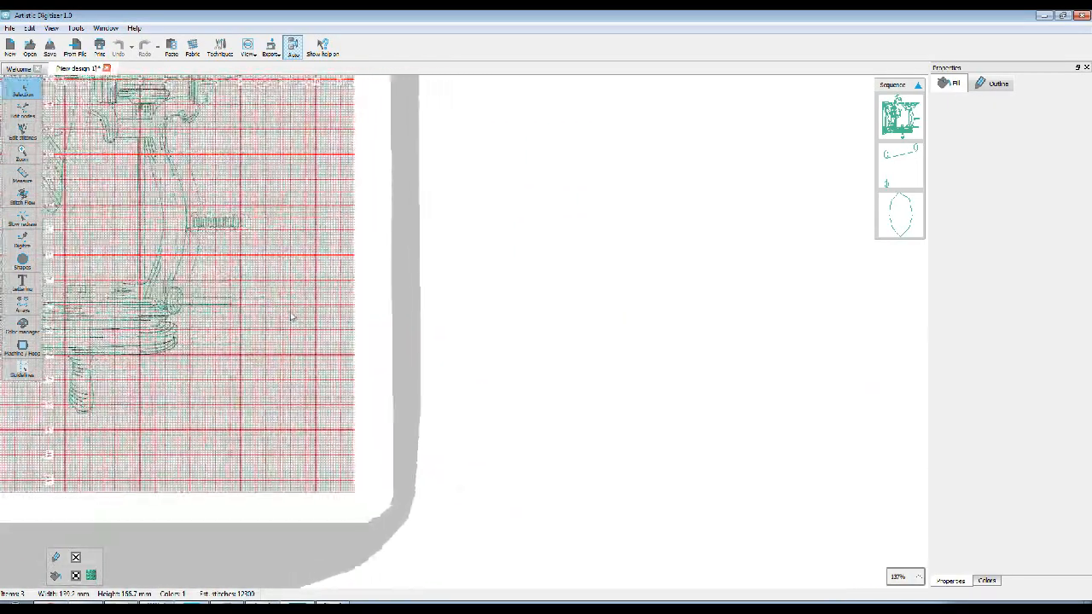
pyautogui.hscroll(-10, 292, 316)
pyautogui.hscroll(-3, 292, 315)
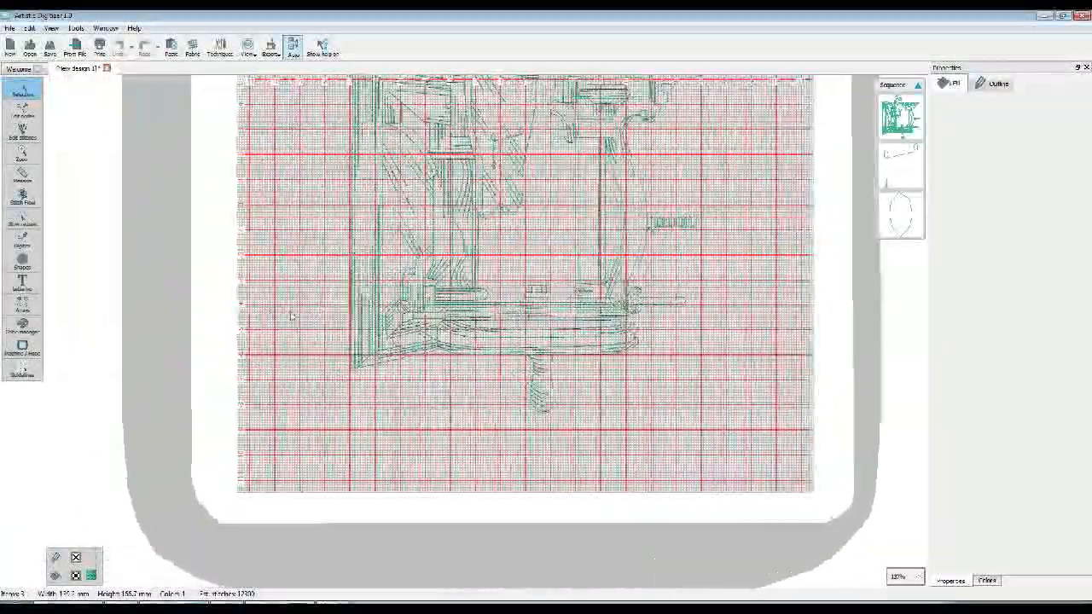
pyautogui.hscroll(5, 292, 317)
pyautogui.hscroll(-4, 292, 317)
pyautogui.hscroll(2, 290, 314)
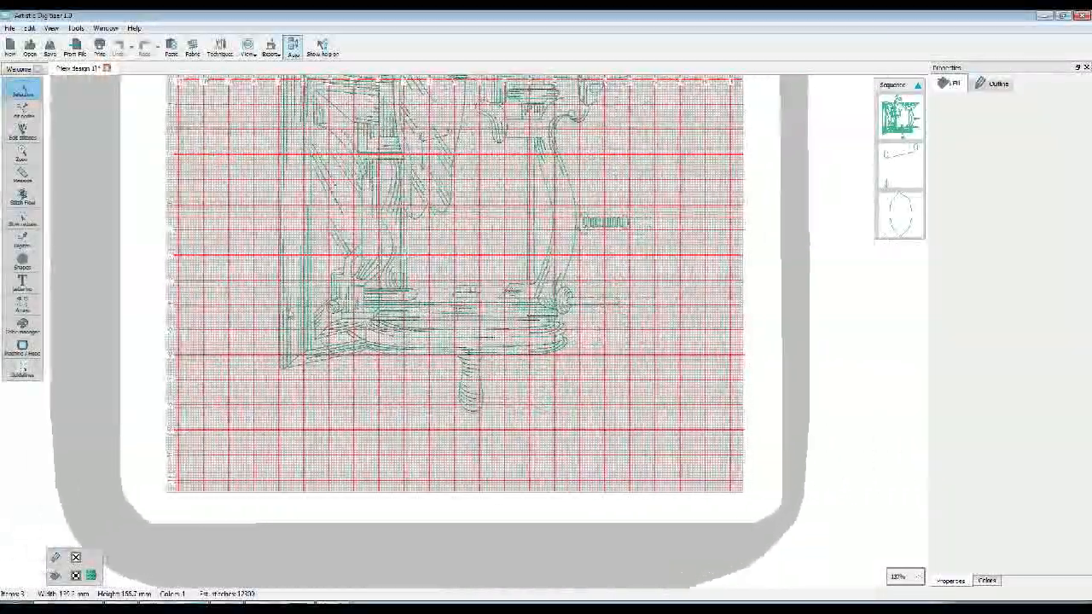
pyautogui.scroll(3, 290, 315)
pyautogui.scroll(4, 291, 315)
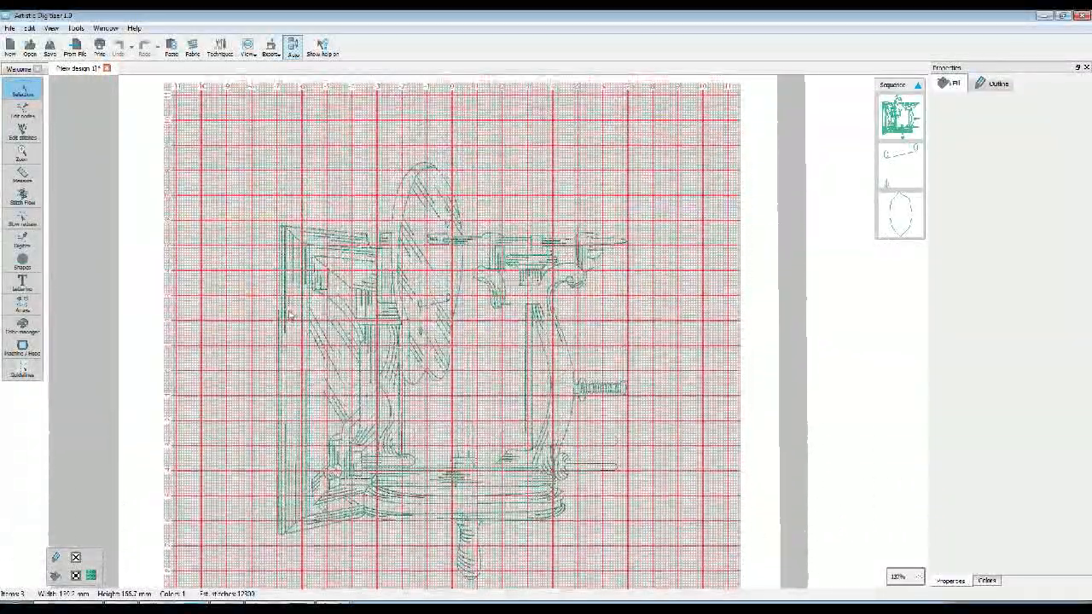
pyautogui.scroll(-3, 290, 316)
pyautogui.scroll(-2, 291, 314)
pyautogui.scroll(3, 291, 314)
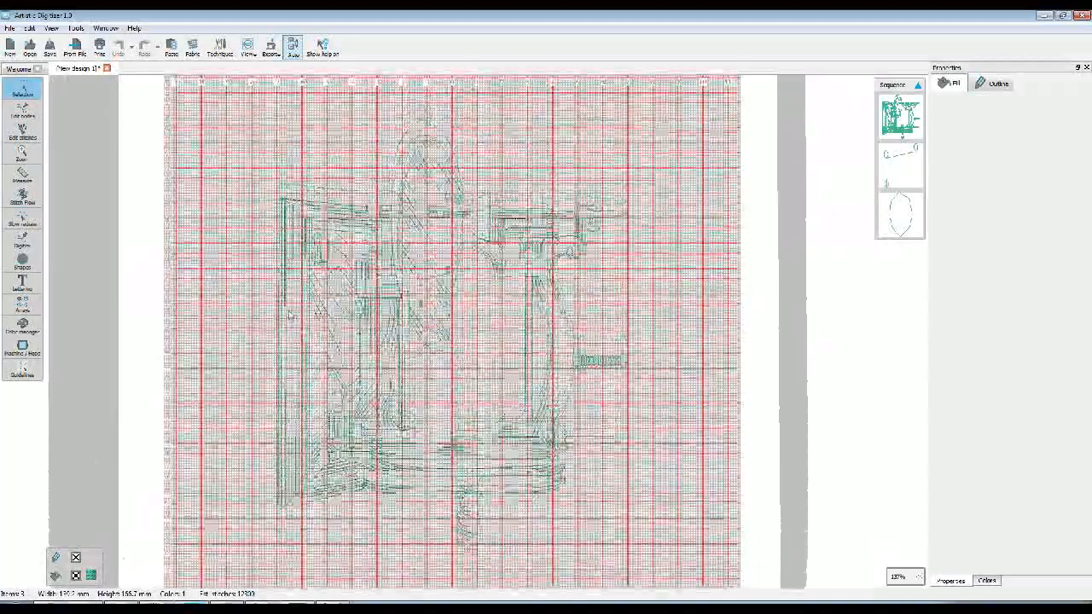
# Step: Select all three objects in the sequence together, select the second and third one individually, and clear the selection
pyautogui.click(893, 120)
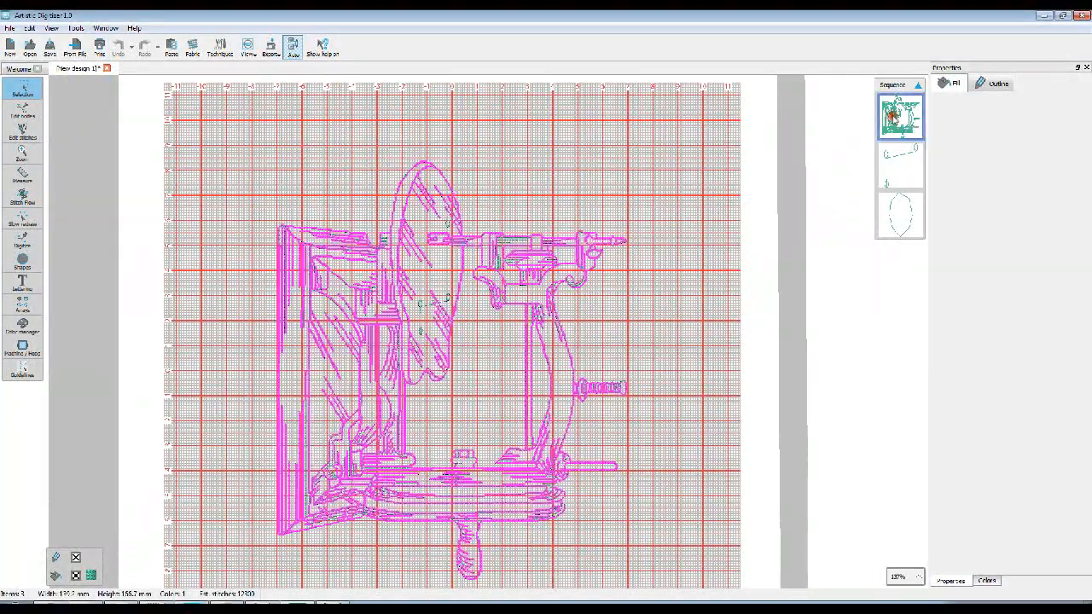
pyautogui.keyDown('shift'); pyautogui.click(896, 215); pyautogui.keyUp('shift')
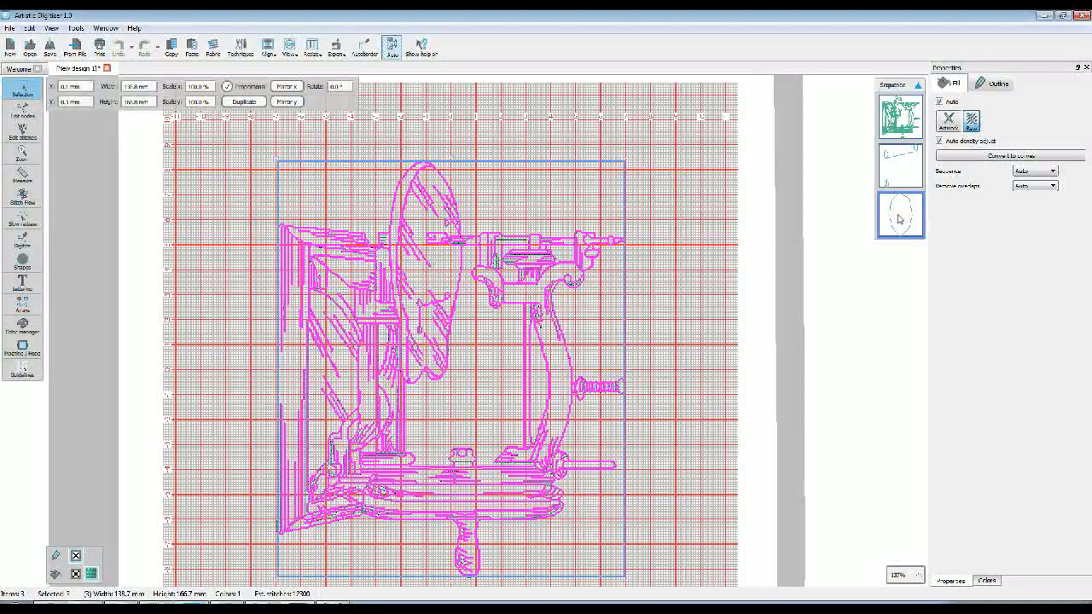
pyautogui.click(887, 158)
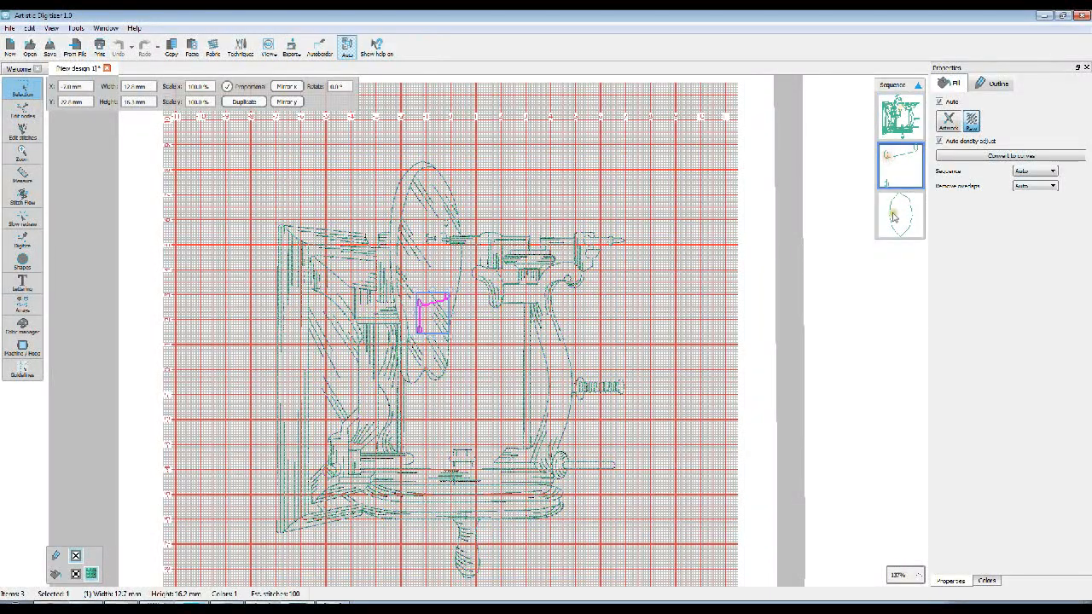
pyautogui.click(892, 213)
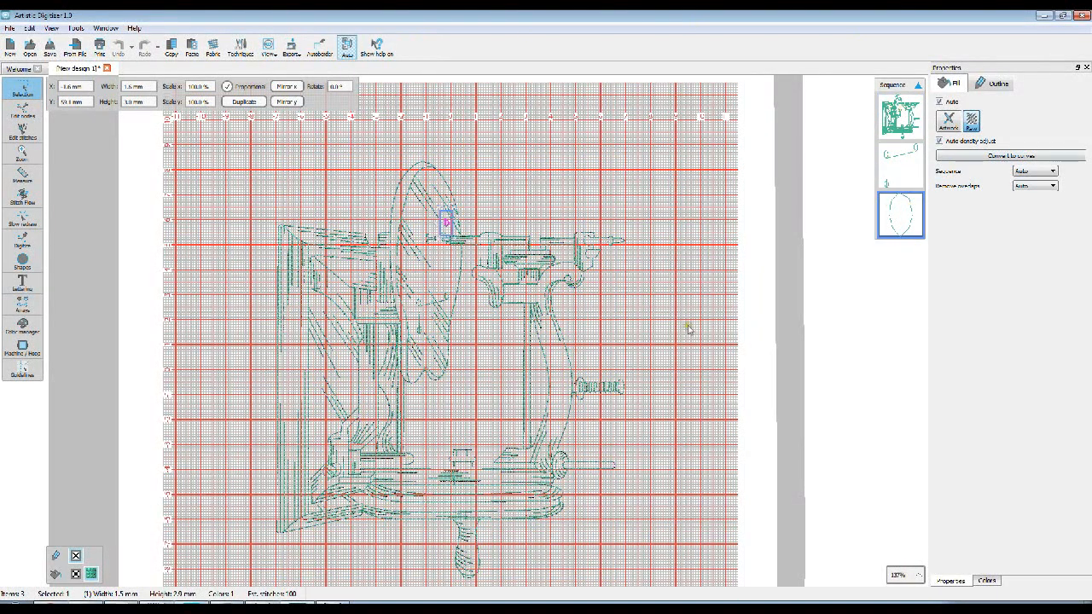
pyautogui.click(817, 238)
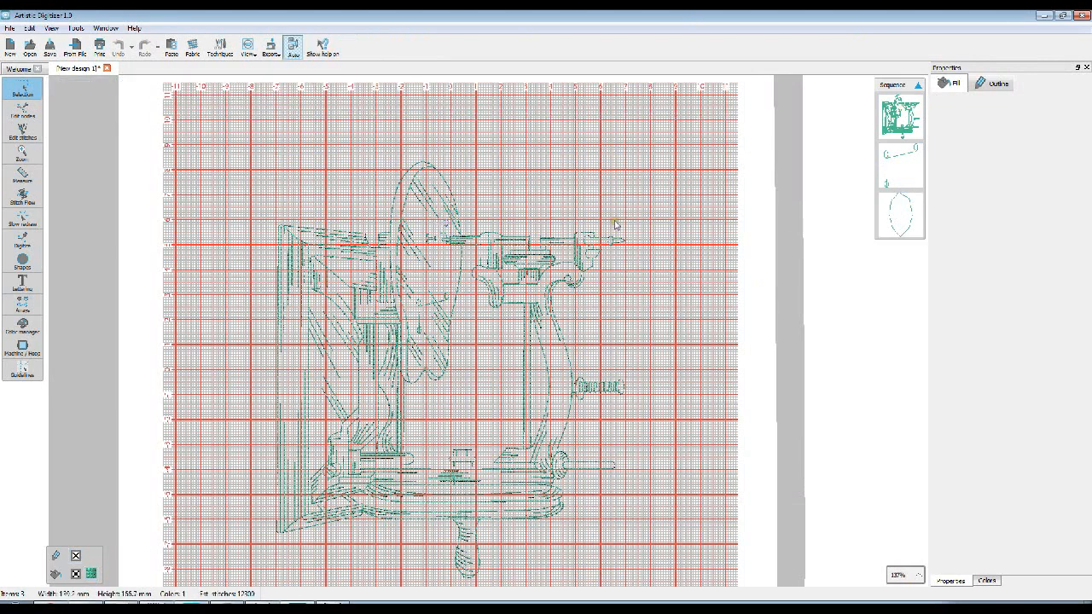
# Step: Try selecting the entire design at once at two zoom levels, clearing the selection each time
pyautogui.hotkey('ctrl', 'a')
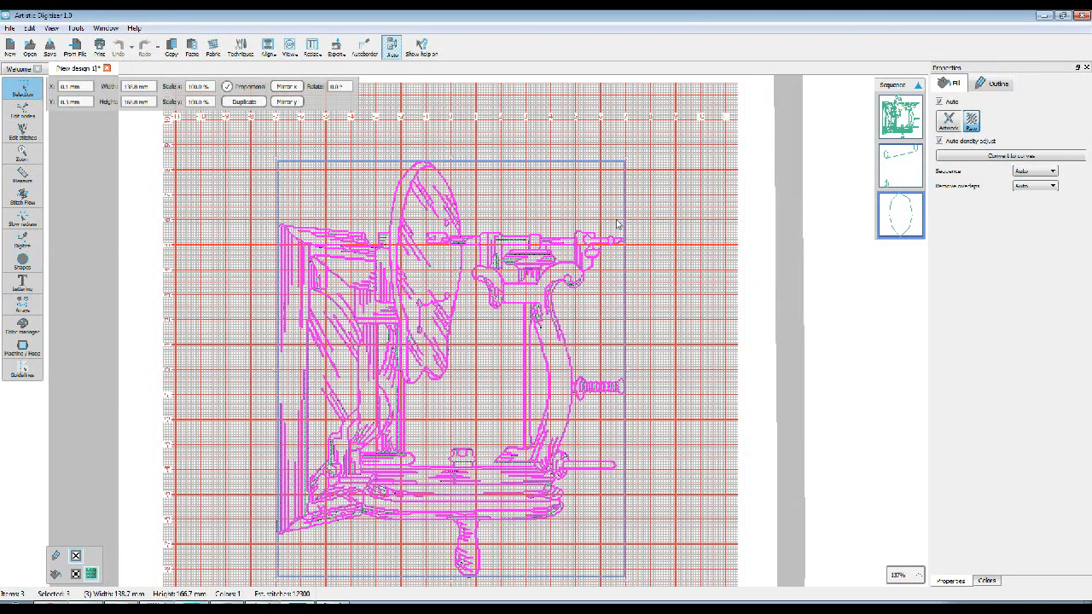
pyautogui.click(748, 225)
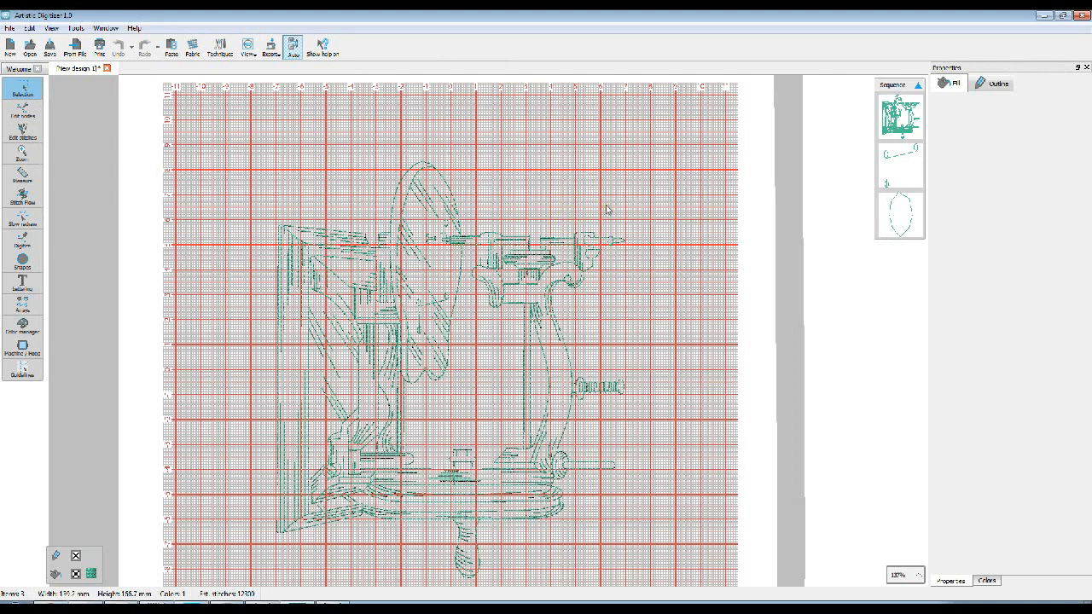
pyautogui.scroll(-1, 607, 208)
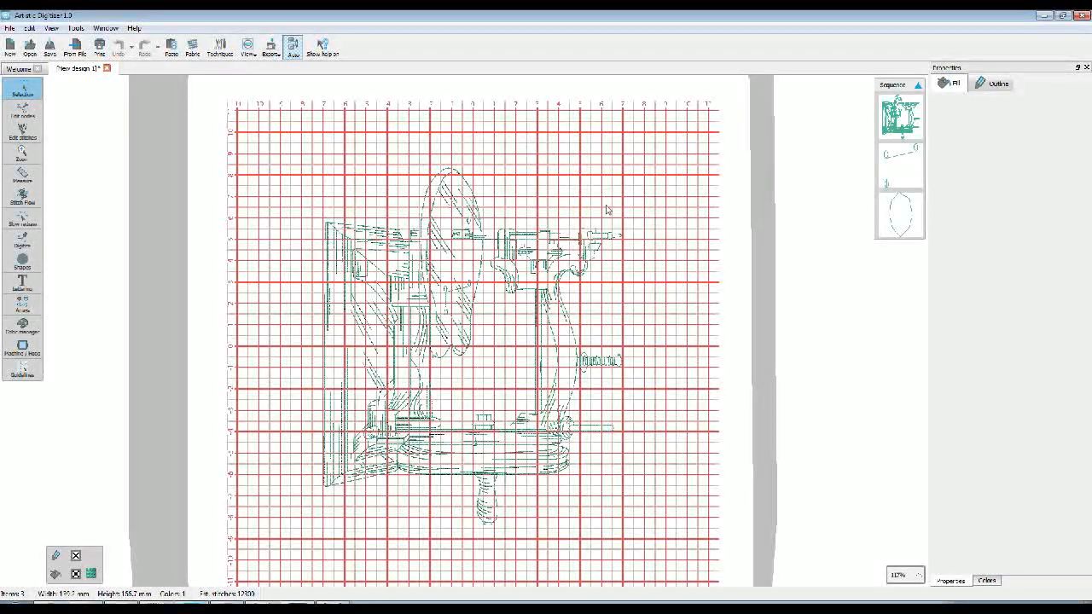
pyautogui.hotkey('ctrl', 'a')
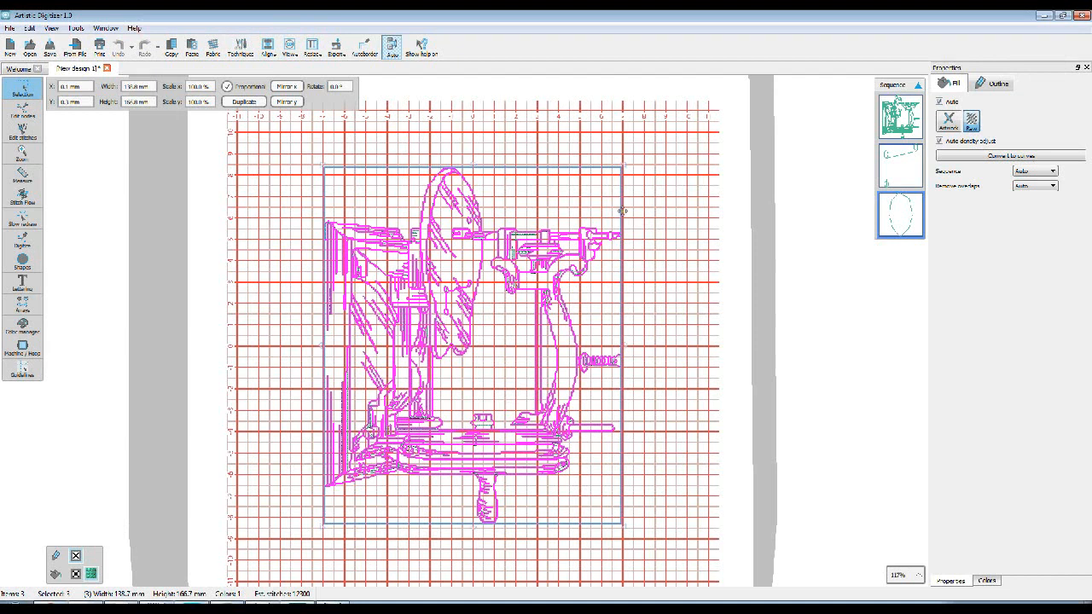
pyautogui.click(809, 164)
# Step: Enclose the whole sewing machine design in a selection box and rotate it by 90° twice
pyautogui.click(23, 88)
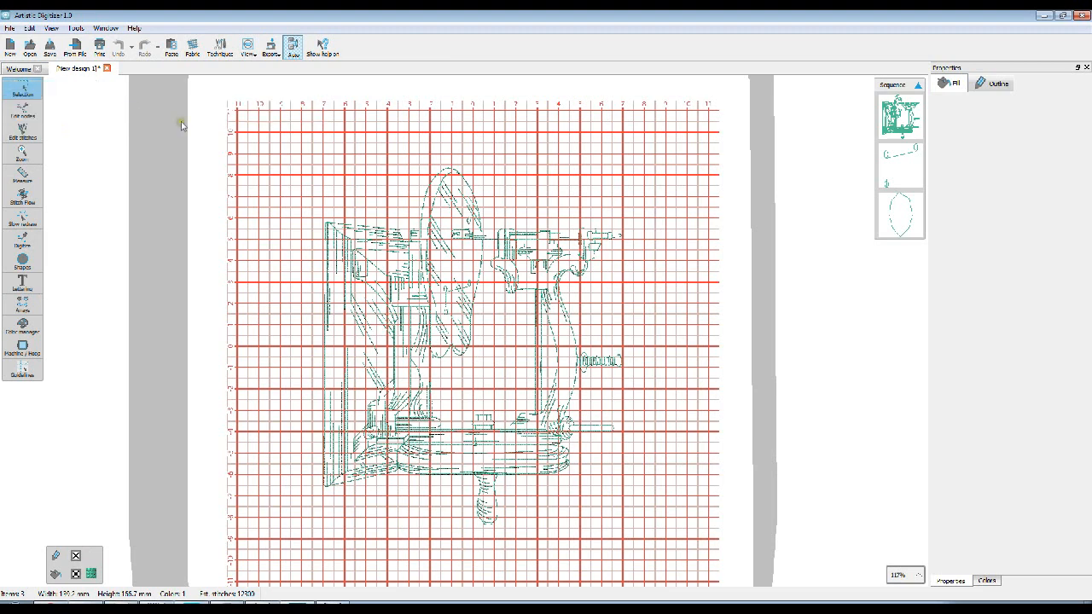
pyautogui.moveTo(248, 130); pyautogui.dragTo(699, 571)
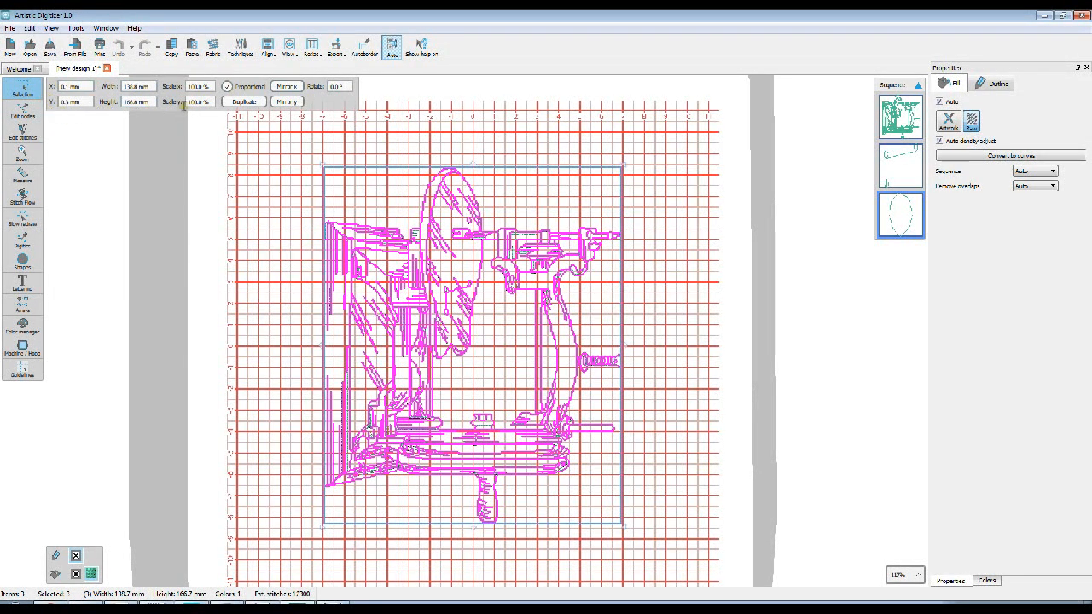
pyautogui.moveTo(346, 86)
pyautogui.mouseDown()
pyautogui.moveTo(328, 86)
pyautogui.moveTo(358, 90)
pyautogui.mouseUp()
pyautogui.write('90')
pyautogui.press('Return')
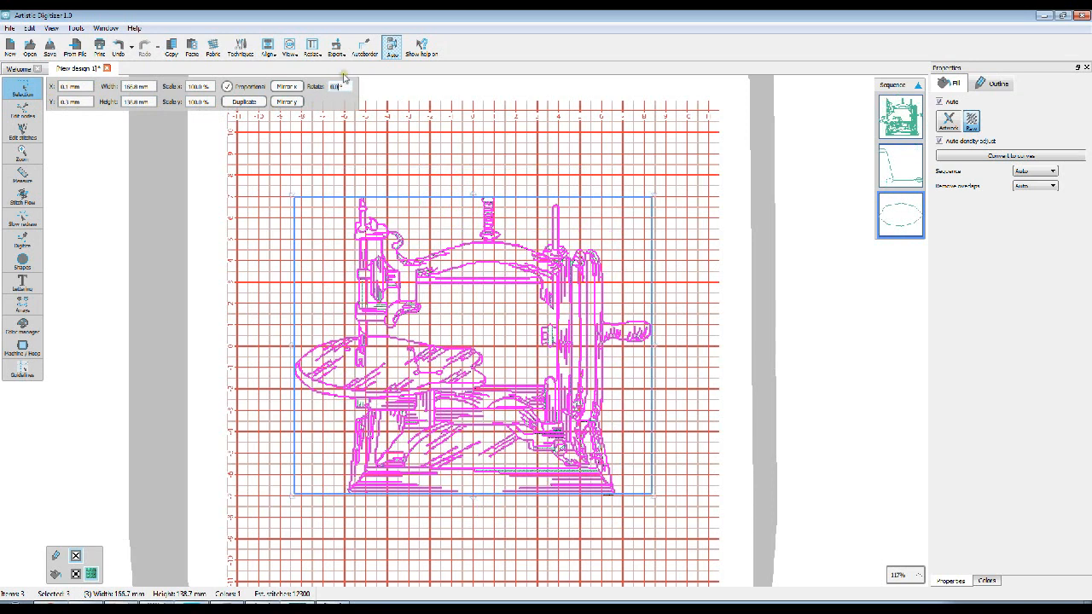
pyautogui.write('9')
pyautogui.press('Return')
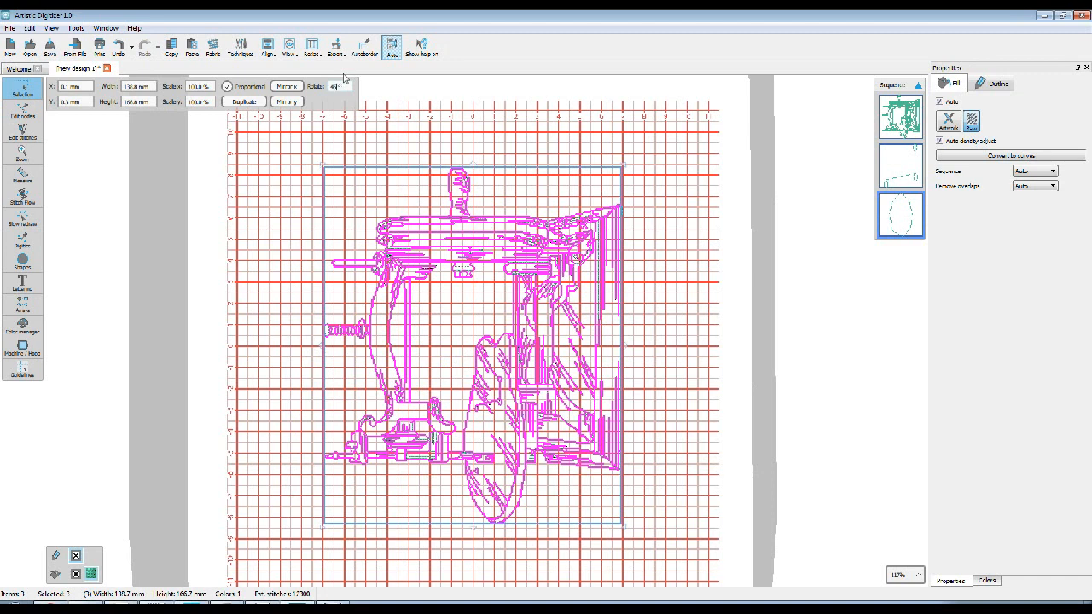
# Step: Rotate the selected design in five successive 45° increments
pyautogui.press('Return')
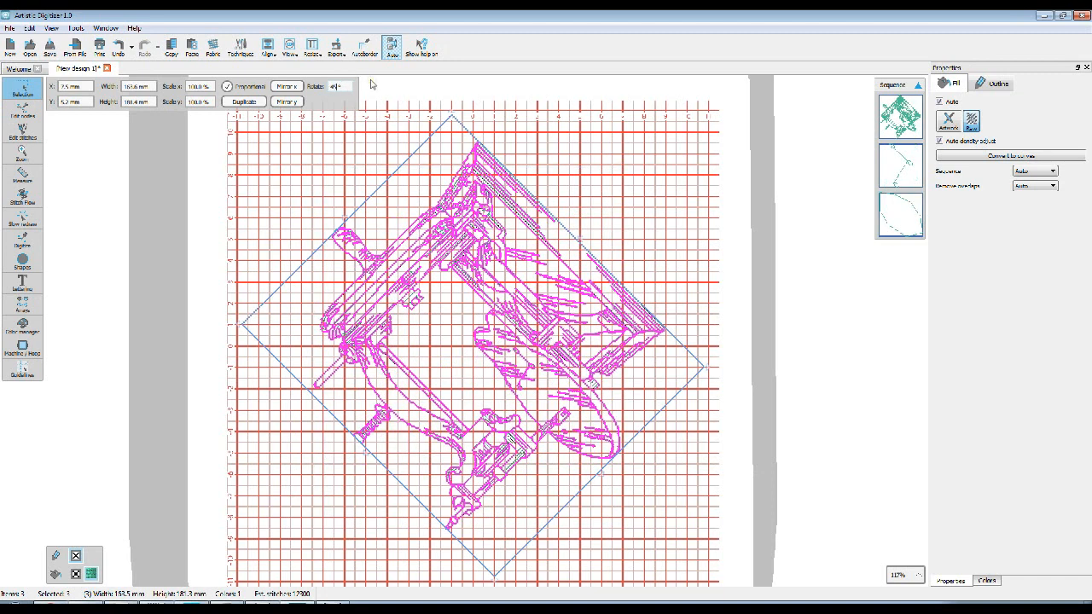
pyautogui.press('Return')
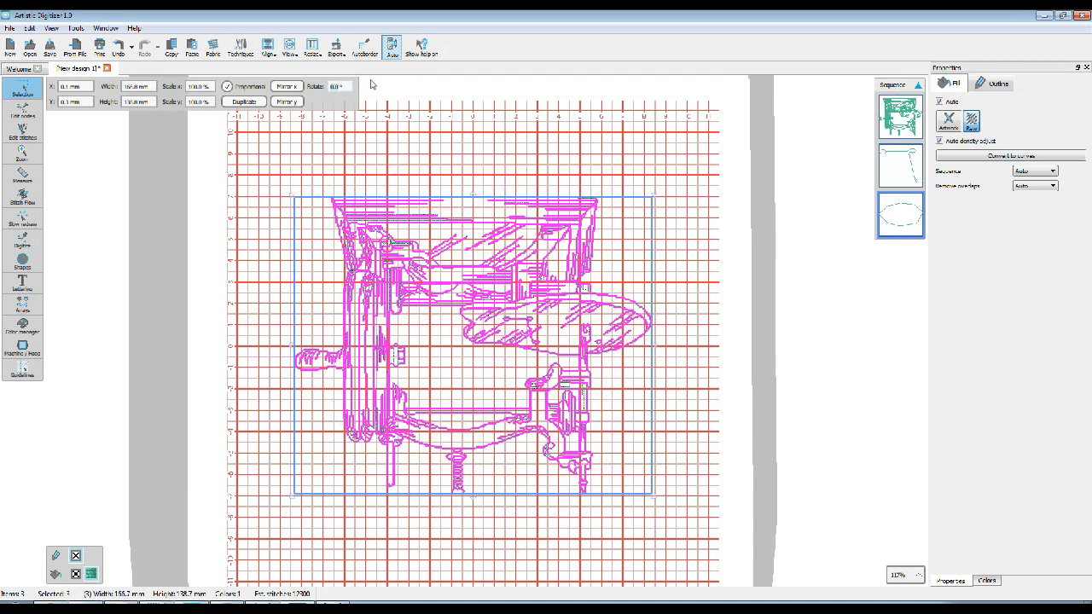
pyautogui.press('Return')
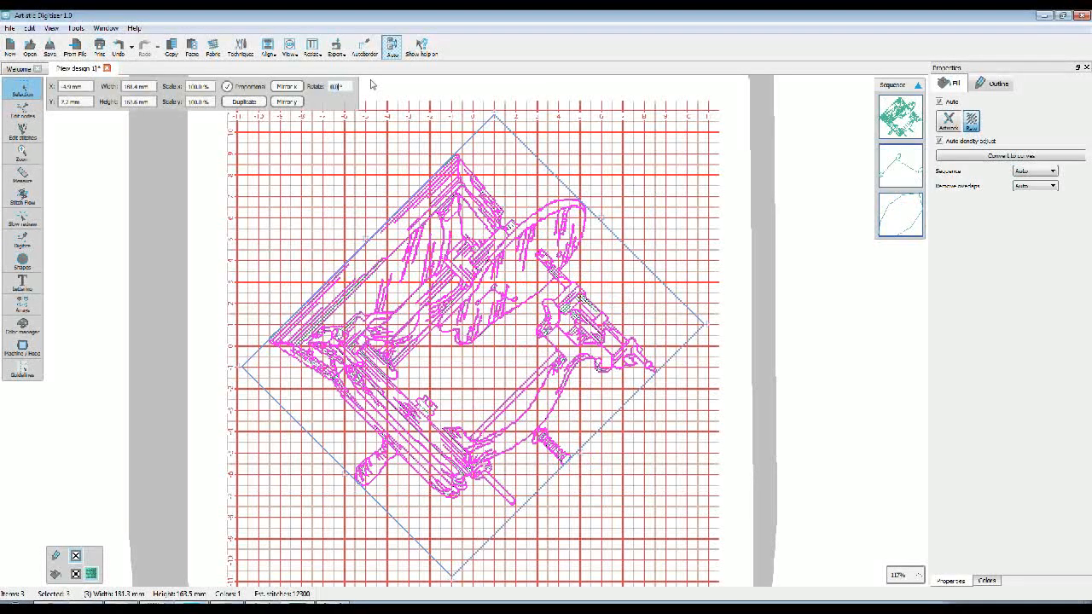
pyautogui.write('45')
pyautogui.press('Return')
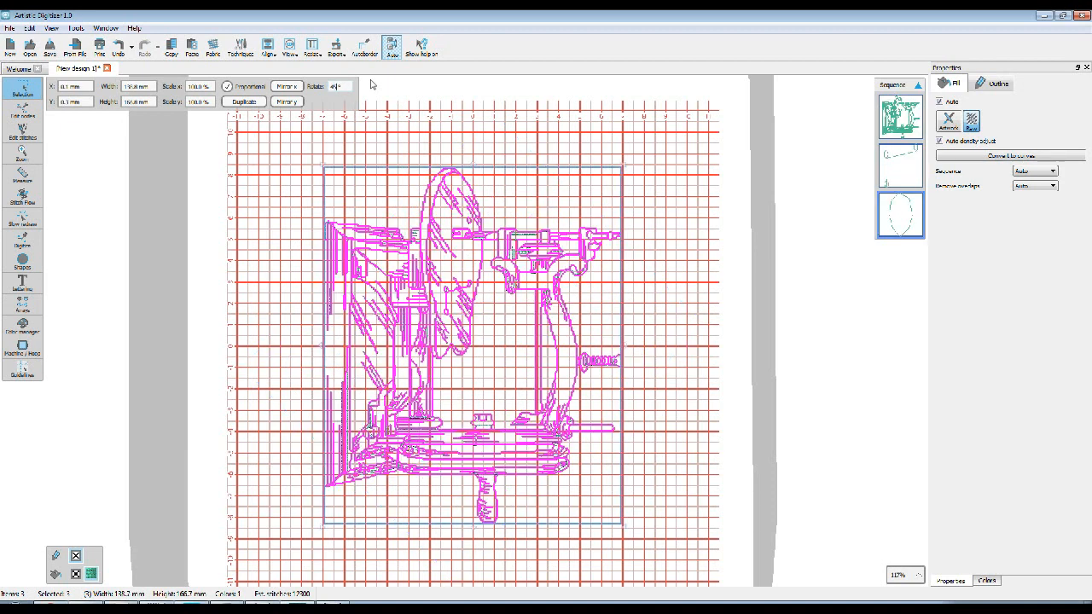
pyautogui.press('Return')
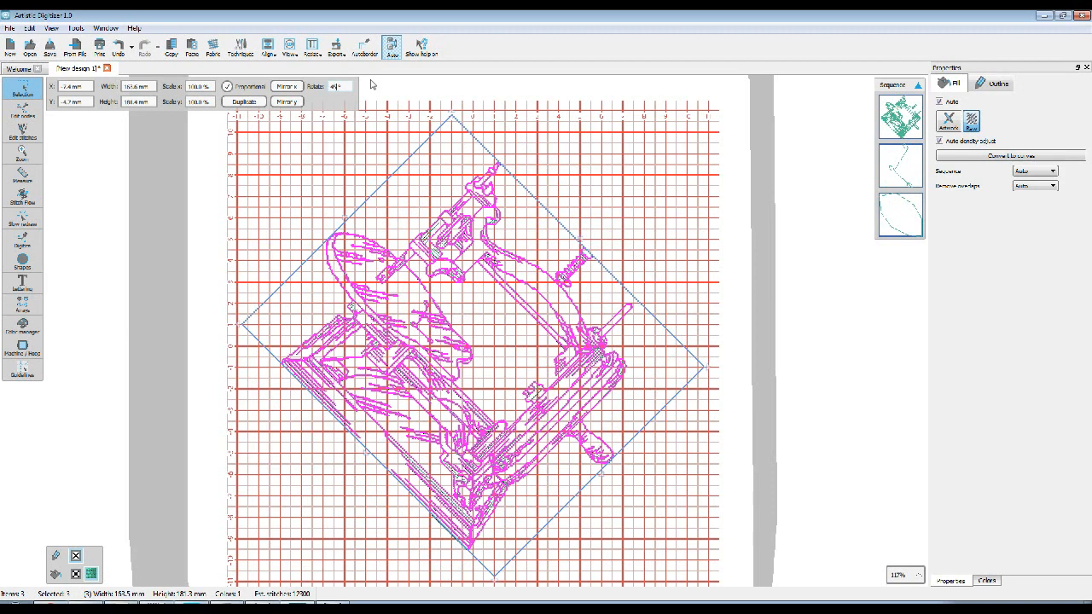
# Step: Rotate the selected design by another 45° to stand upright, and leave it deselected after selecting the entire design once more
pyautogui.press('Return')
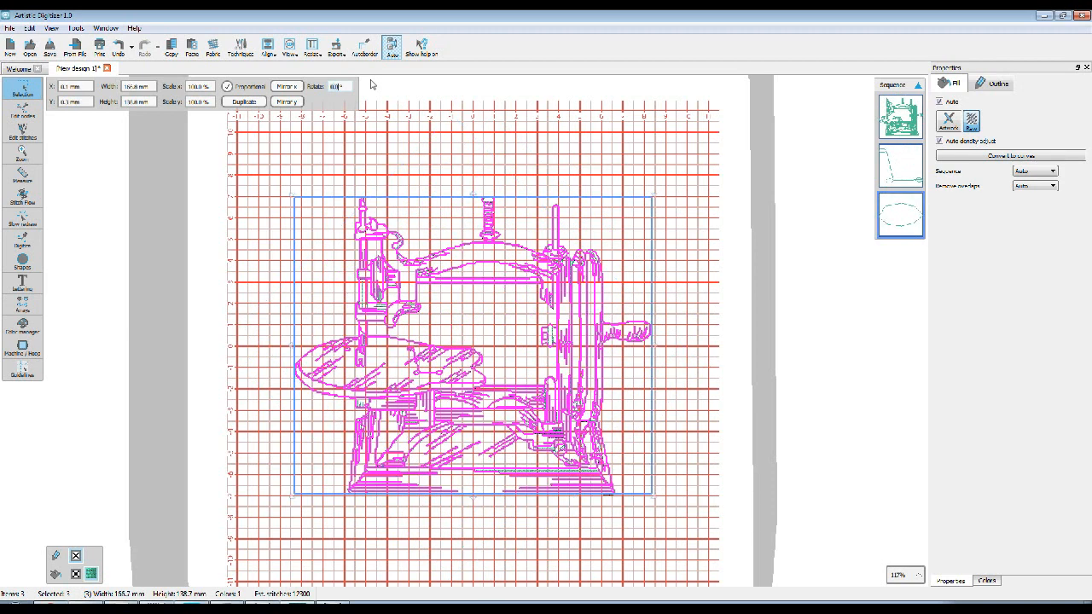
pyautogui.click(706, 243)
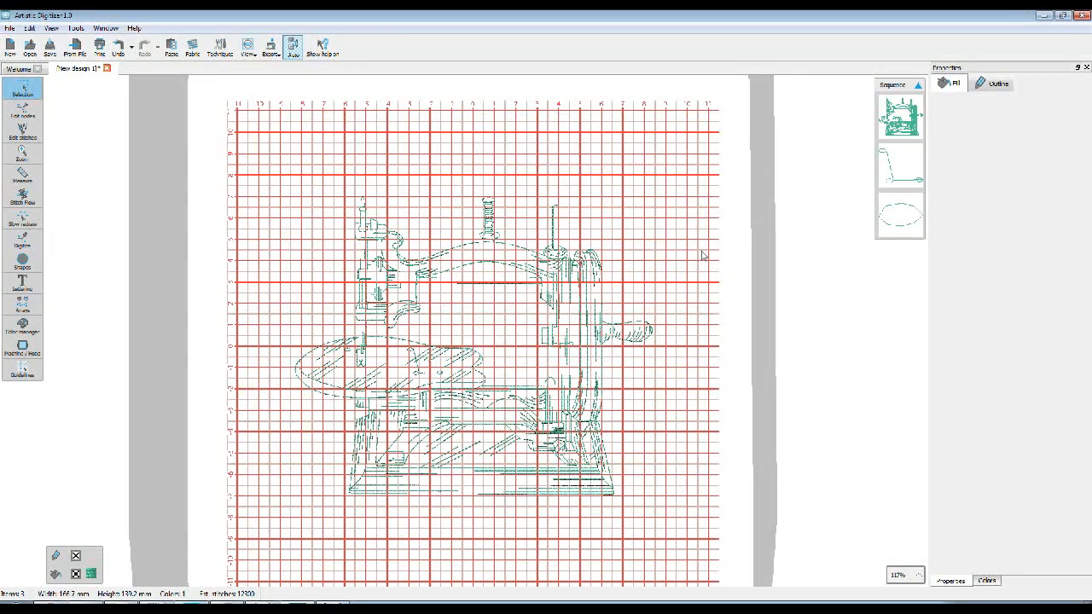
pyautogui.hotkey('ctrl', 'a')
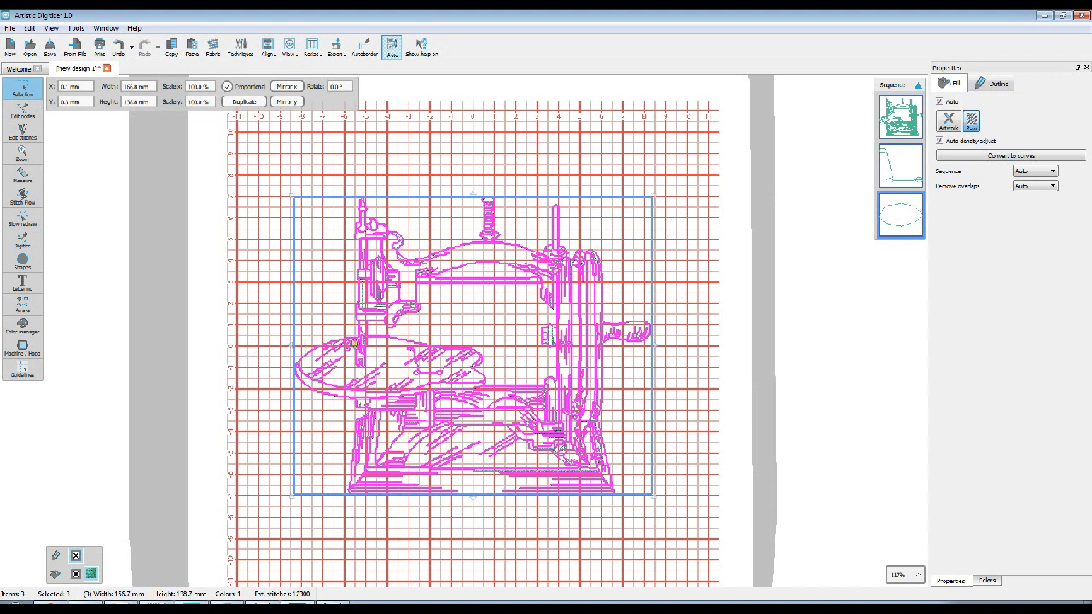
pyautogui.click(549, 91)
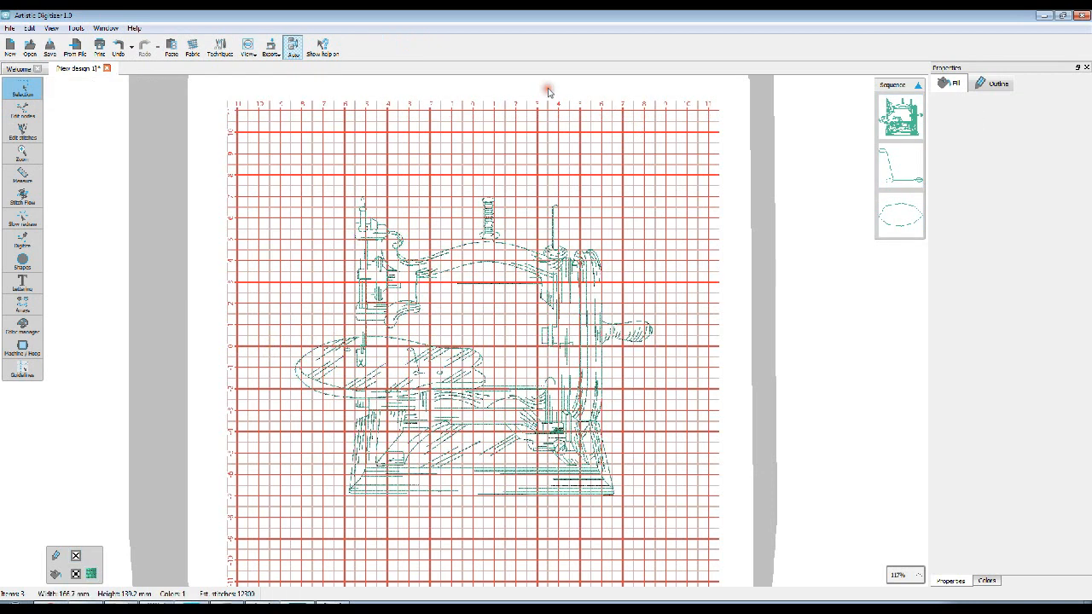
# Step: Export the design to the MC15000, writing it to the Embf folder inside EMB on the removable disk
pyautogui.click(270, 50)
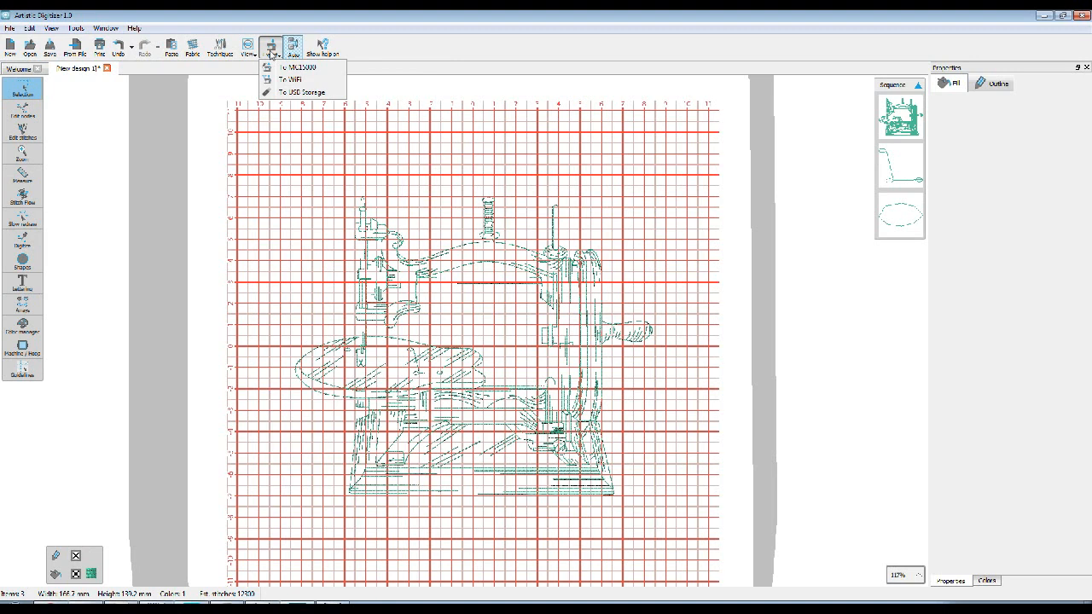
pyautogui.click(315, 69)
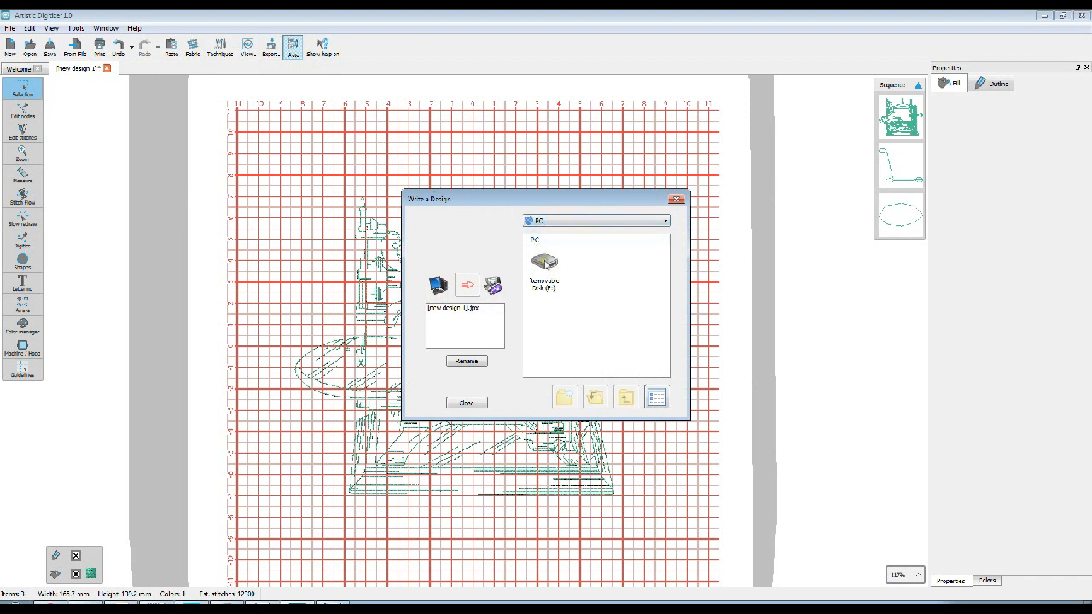
pyautogui.doubleClick(544, 263)
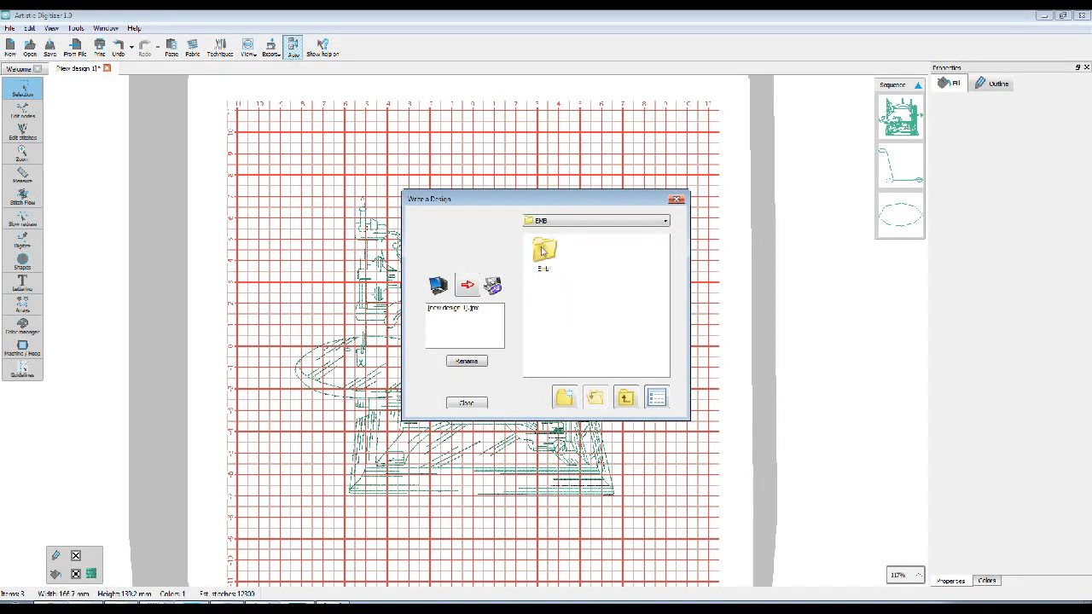
pyautogui.doubleClick(544, 249)
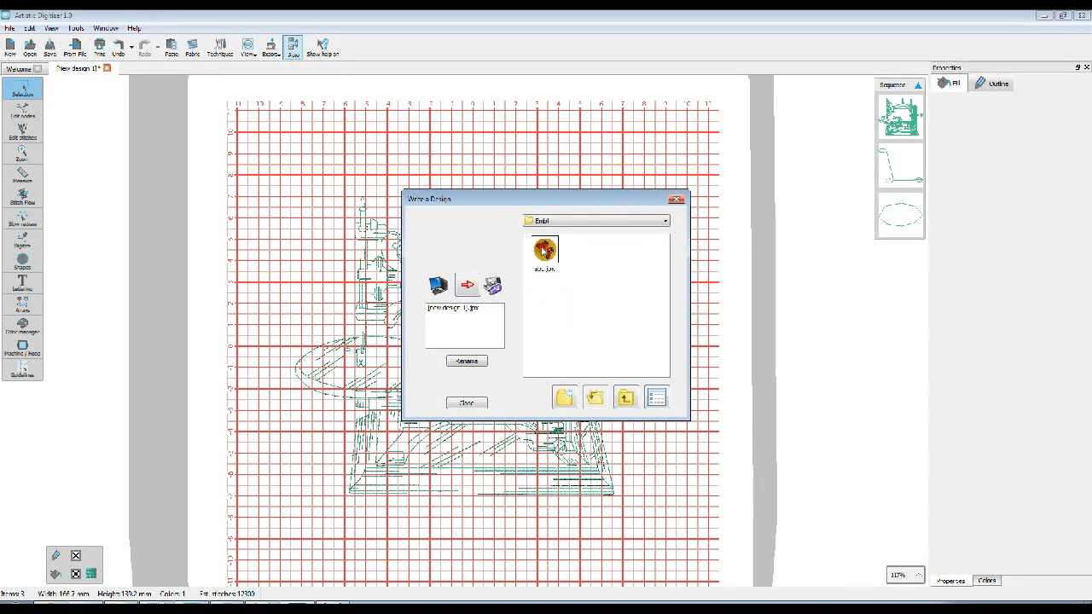
pyautogui.click(467, 285)
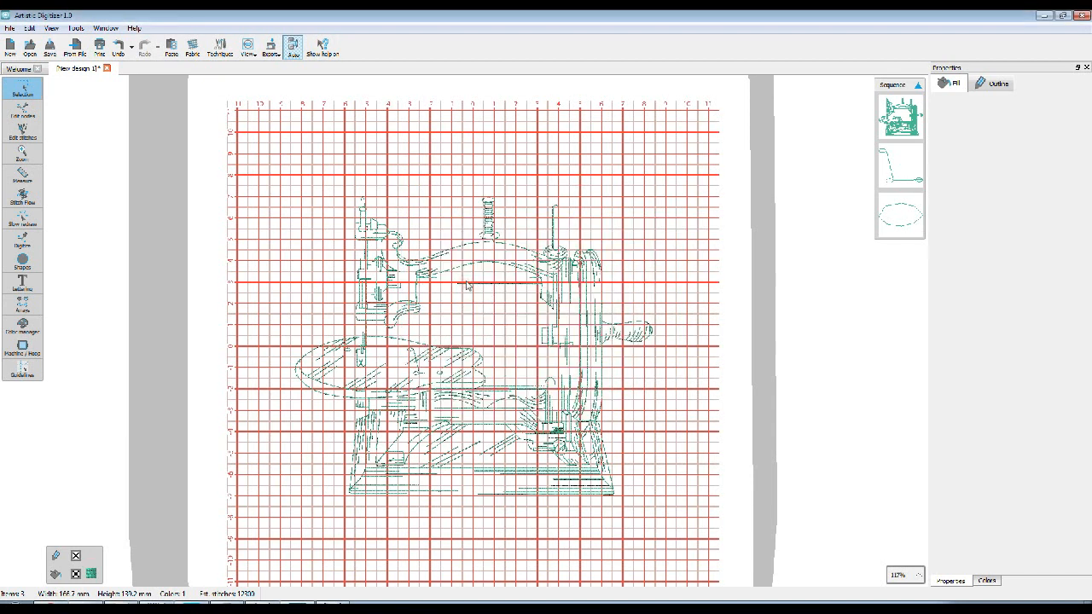